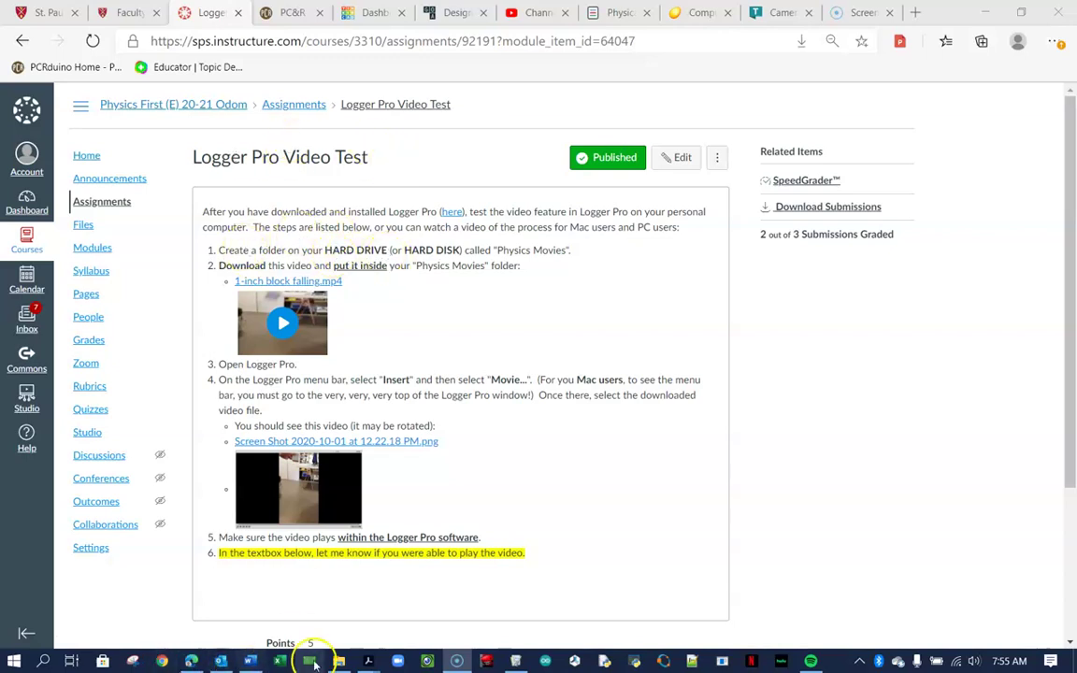
{"action": "left_click", "coordinate": [338, 662]}
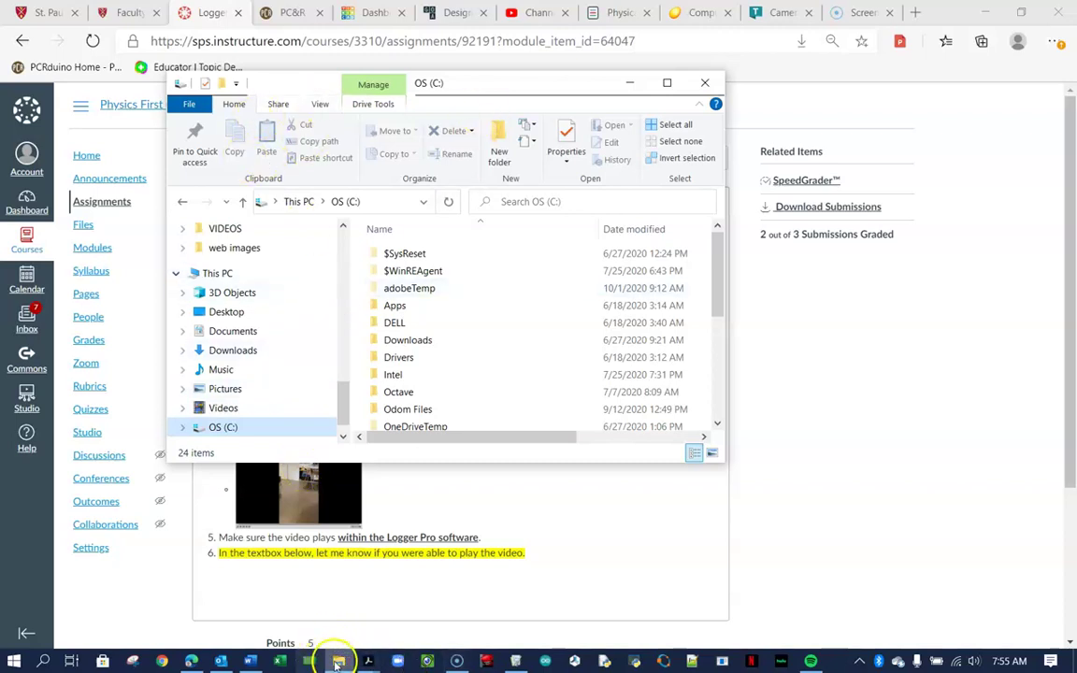
{"action": "mouse_move", "coordinate": [337, 654]}
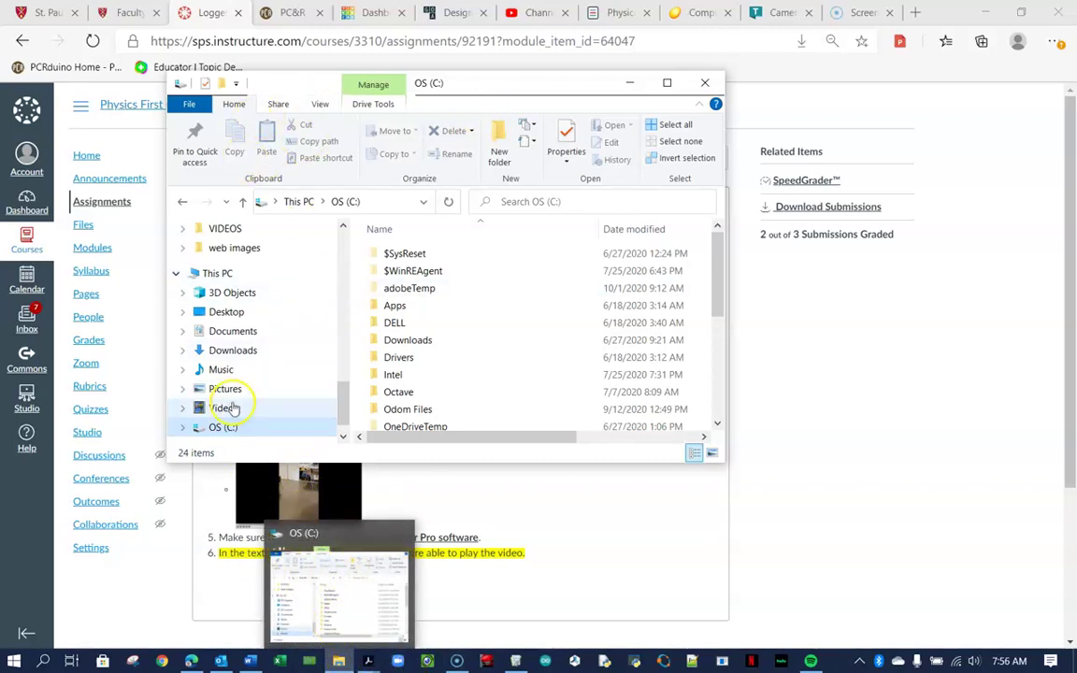
{"action": "mouse_move", "coordinate": [339, 416]}
{"action": "left_mouse_down"}
{"action": "mouse_move", "coordinate": [346, 249]}
{"action": "mouse_move", "coordinate": [343, 424]}
{"action": "left_mouse_up"}
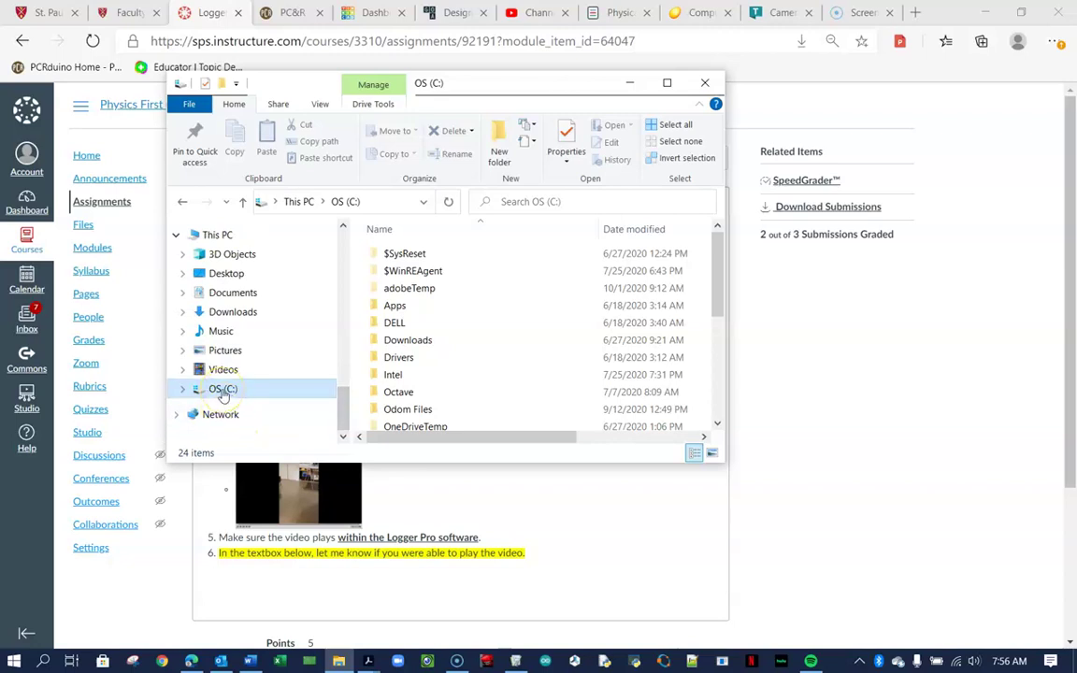
{"action": "left_click", "coordinate": [181, 391]}
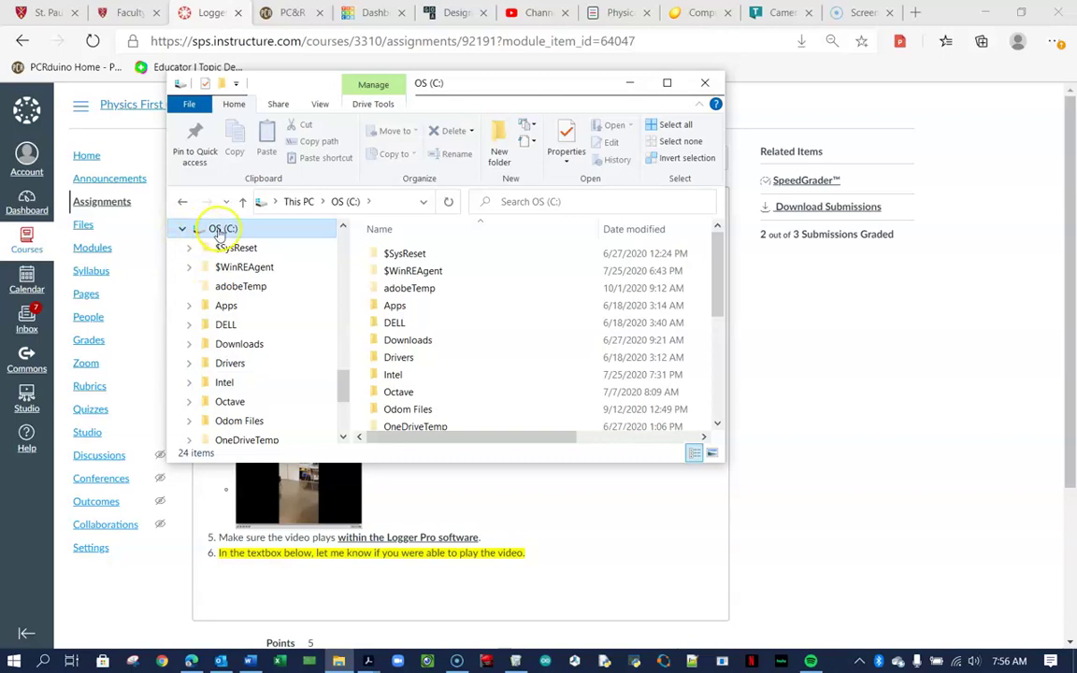
{"action": "scroll", "coordinate": [489, 313], "scroll_direction": "down", "scroll_amount": 4}
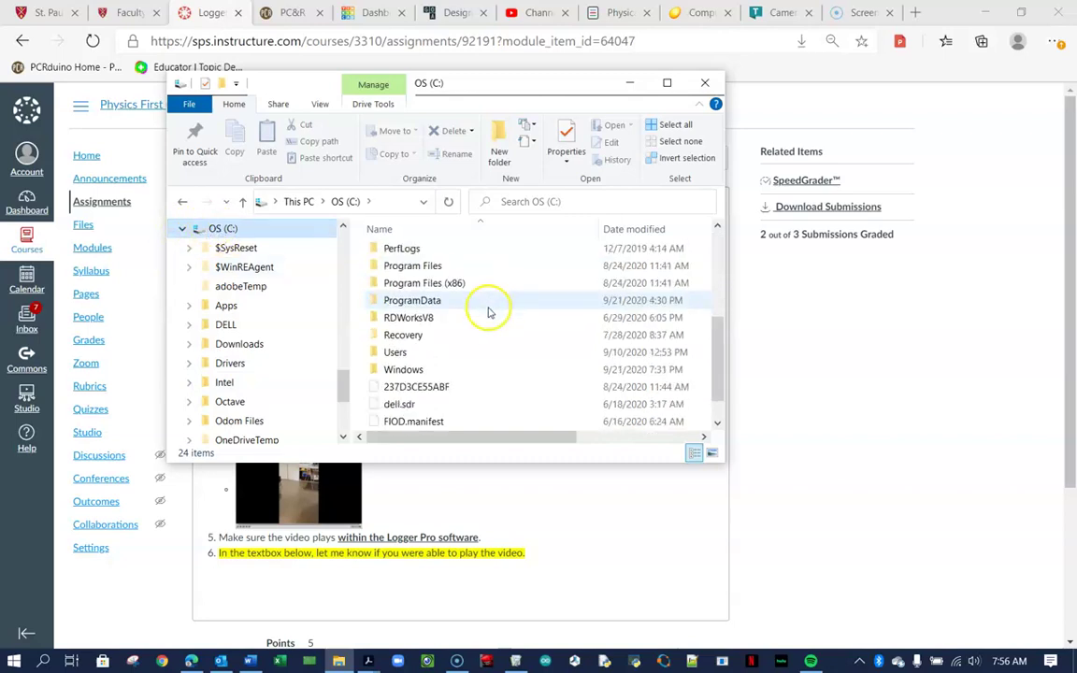
{"action": "left_click", "coordinate": [500, 147]}
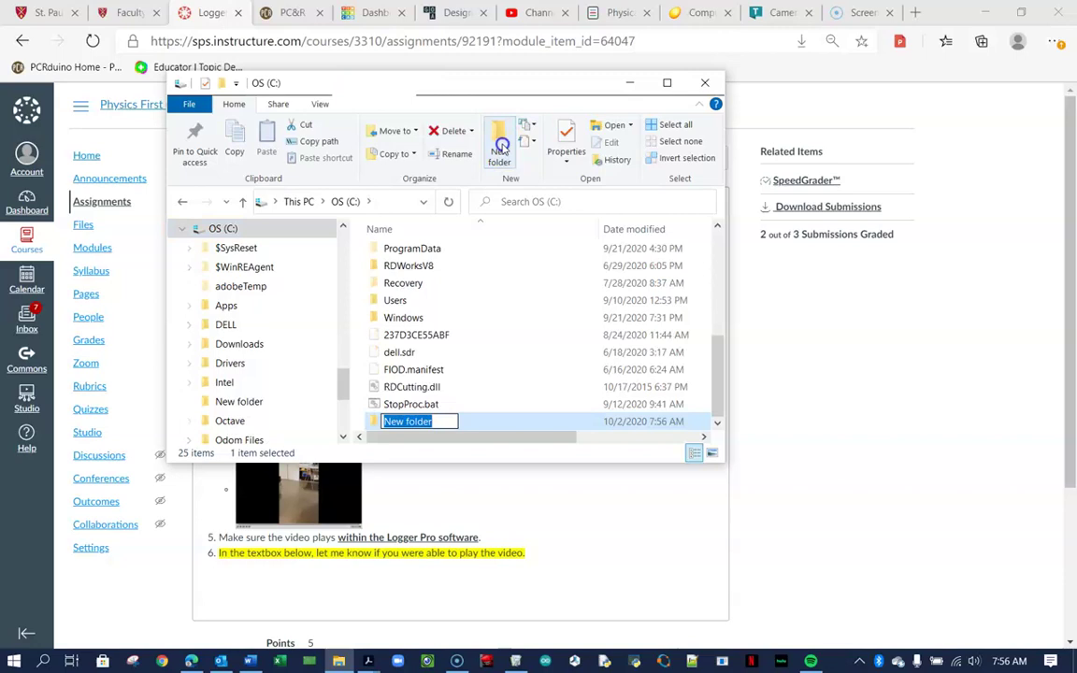
{"action": "type", "text": "Physics"}
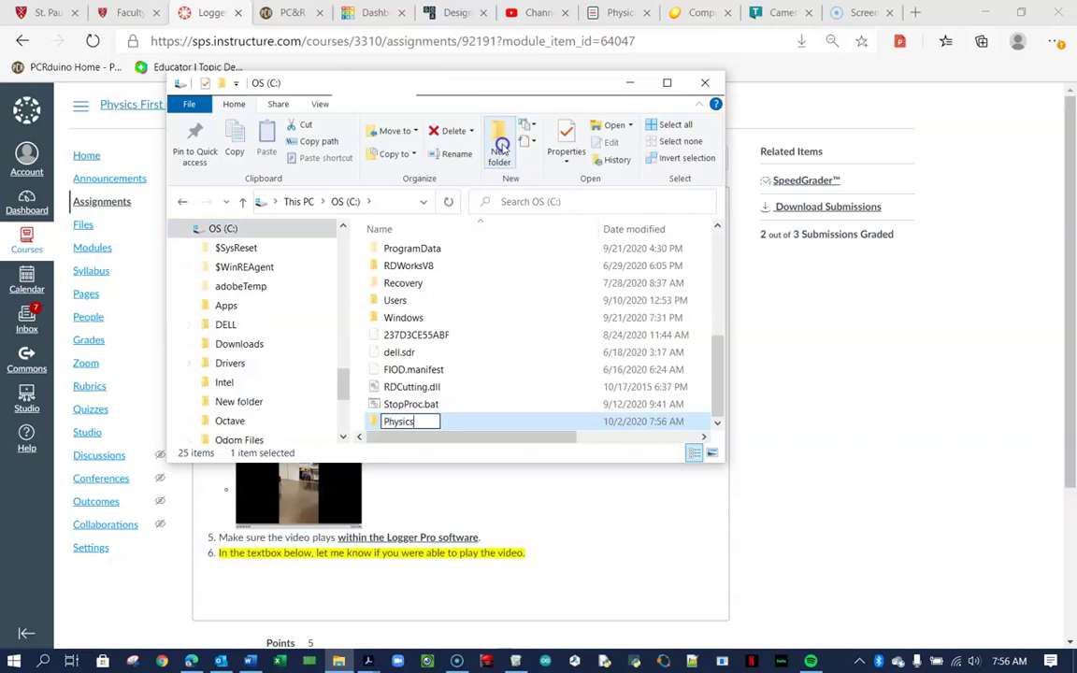
{"action": "type", "text": " Videos"}
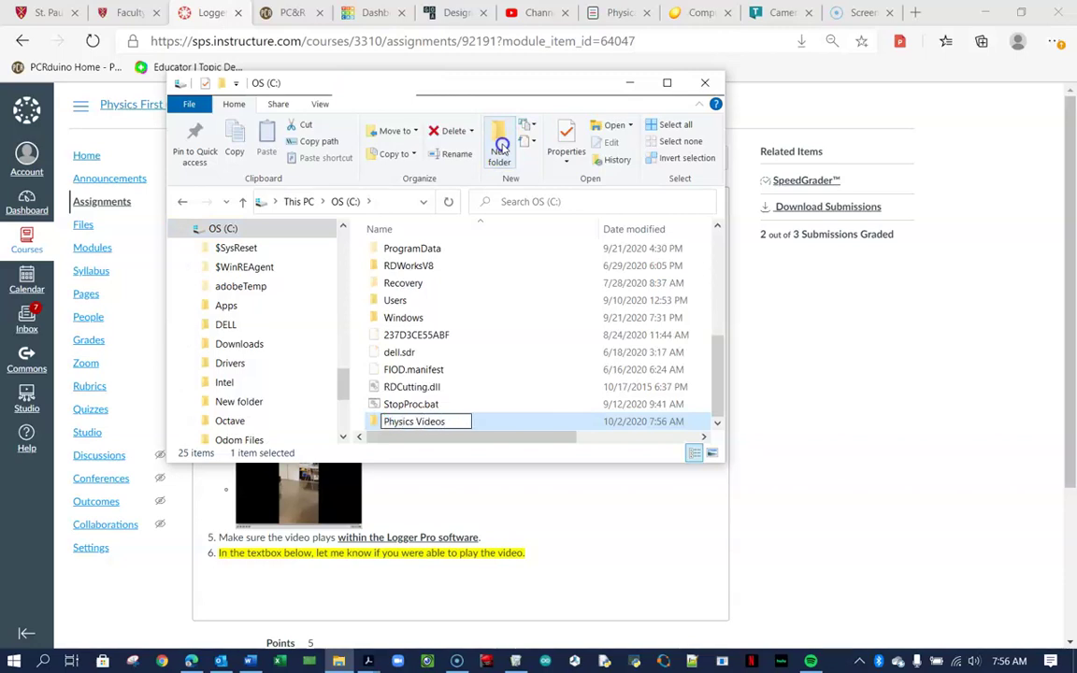
{"action": "key", "text": "Return"}
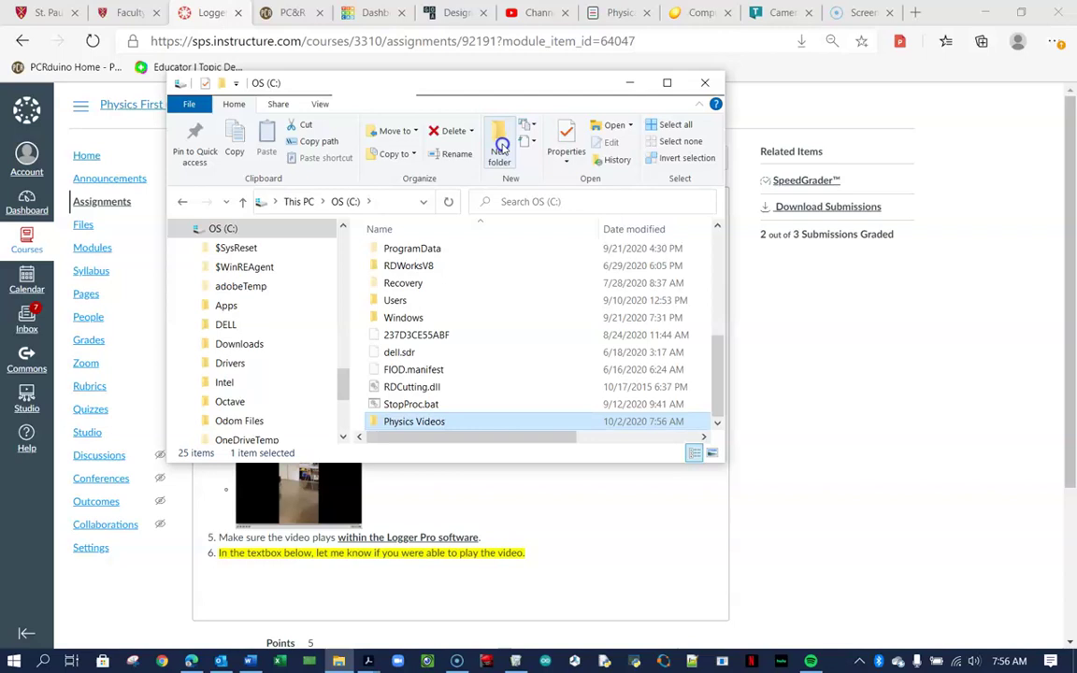
{"action": "double_click", "coordinate": [423, 422]}
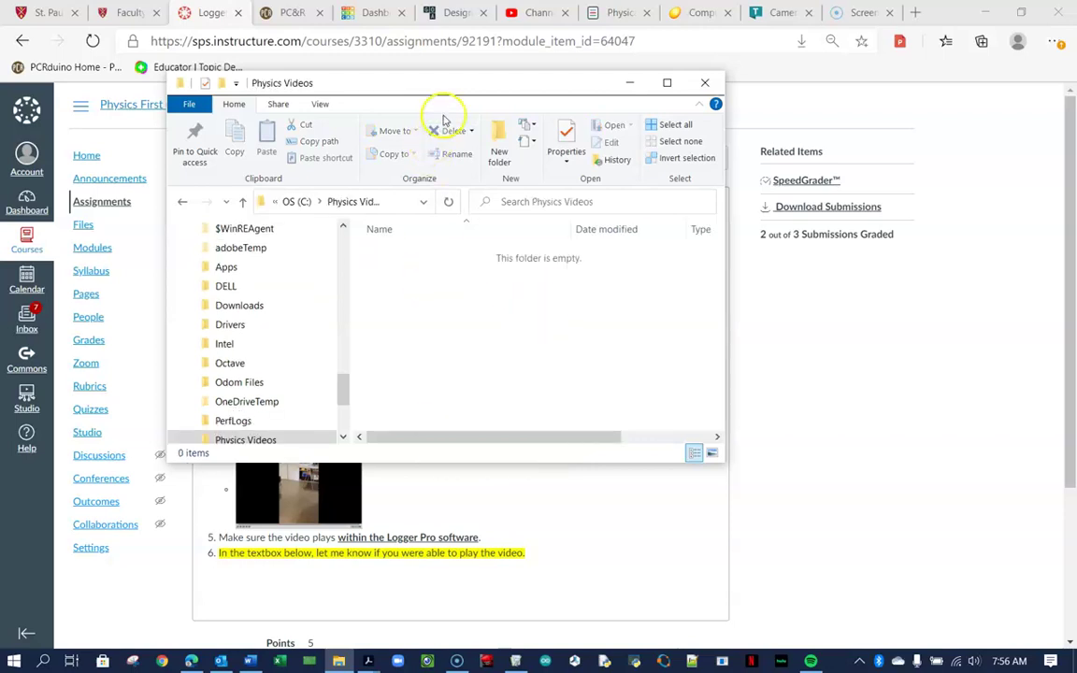
{"action": "left_click_drag", "start_coordinate": [461, 86], "coordinate": [787, 193]}
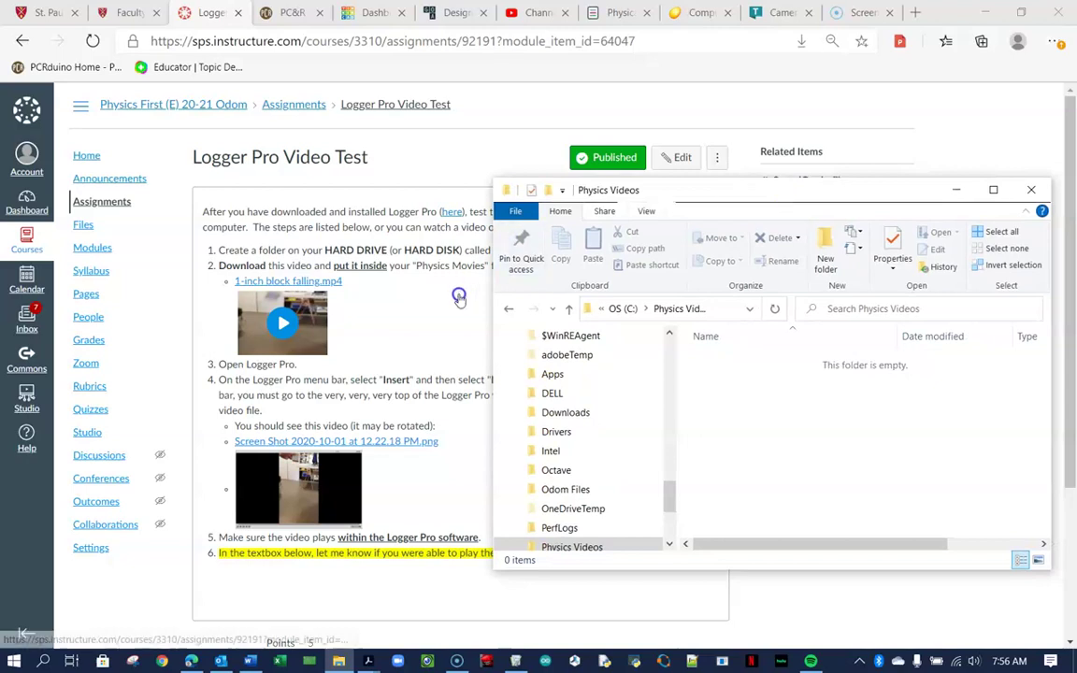
{"action": "left_click", "coordinate": [378, 204]}
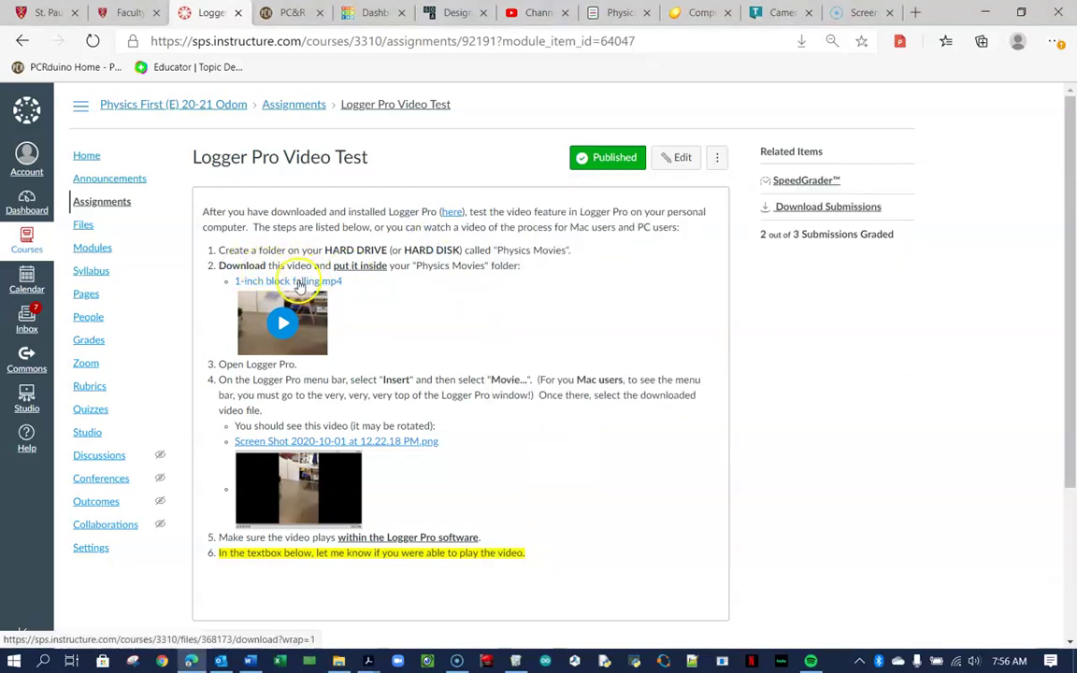
{"action": "right_click", "coordinate": [297, 283]}
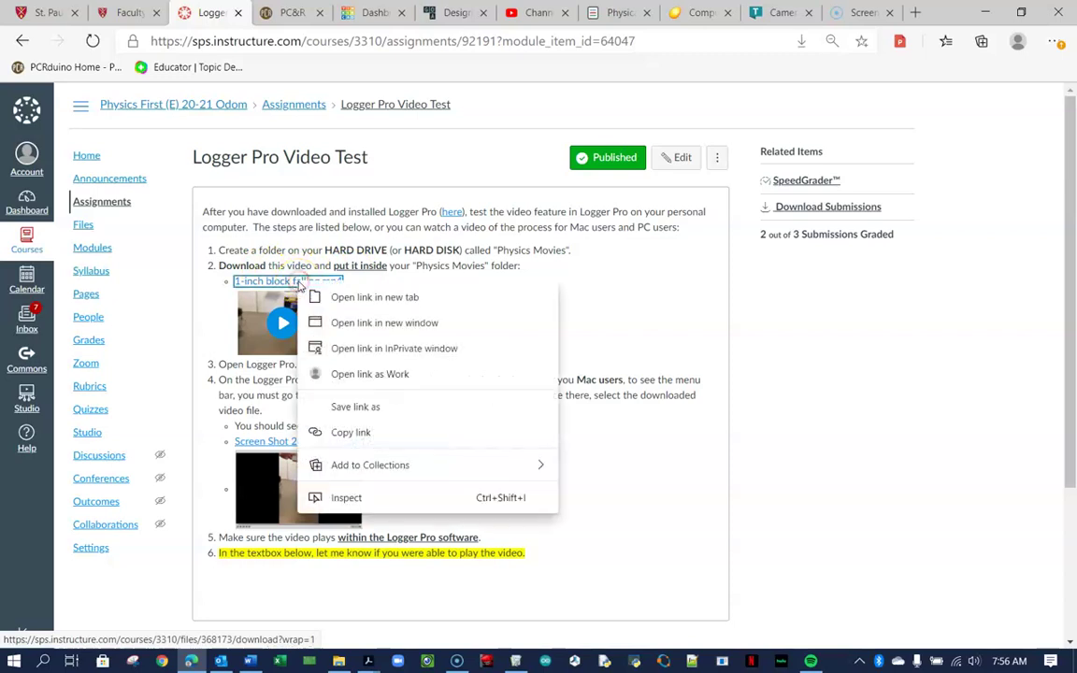
{"action": "left_click", "coordinate": [360, 407]}
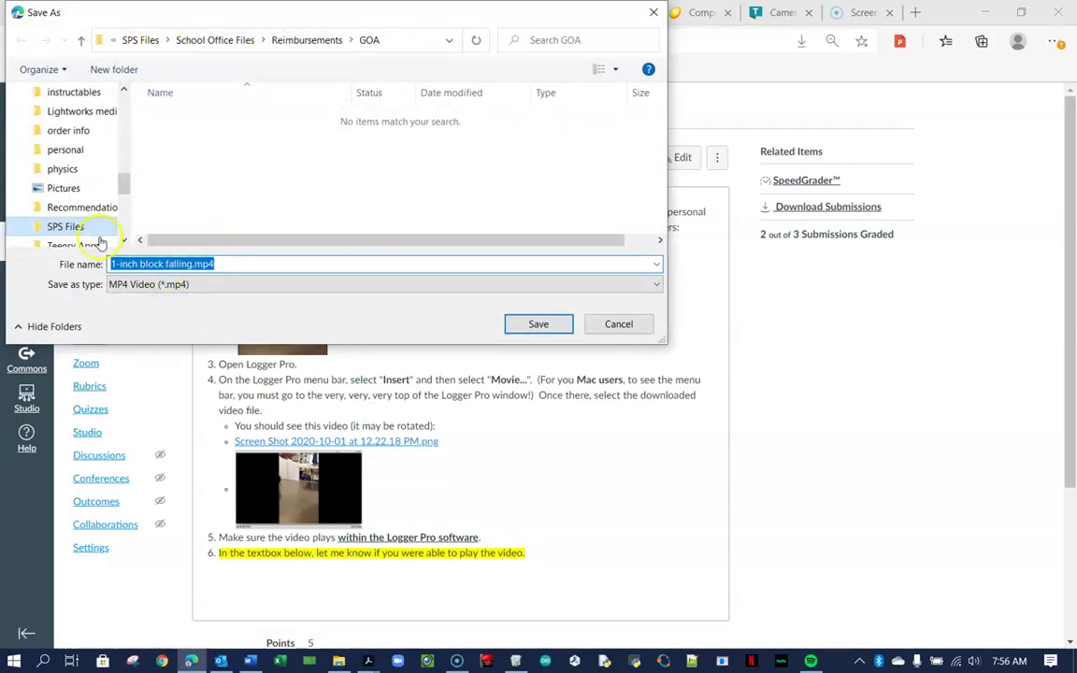
{"action": "left_click_drag", "start_coordinate": [124, 184], "coordinate": [125, 235]}
{"action": "left_click", "coordinate": [69, 188]}
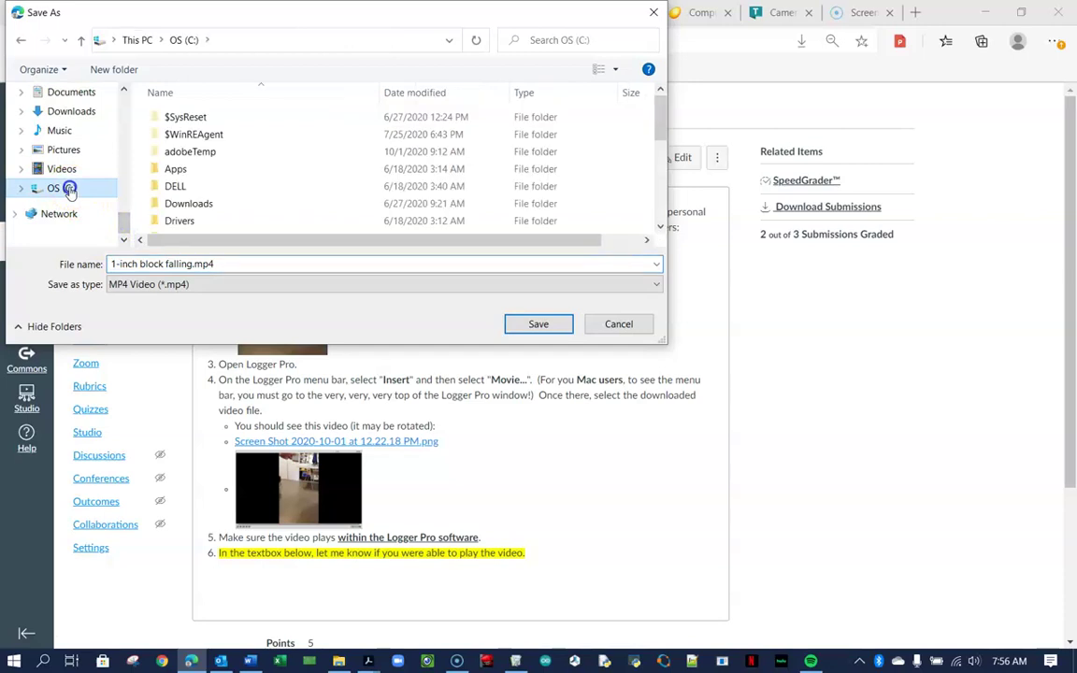
{"action": "scroll", "coordinate": [240, 165], "scroll_direction": "down", "scroll_amount": 3}
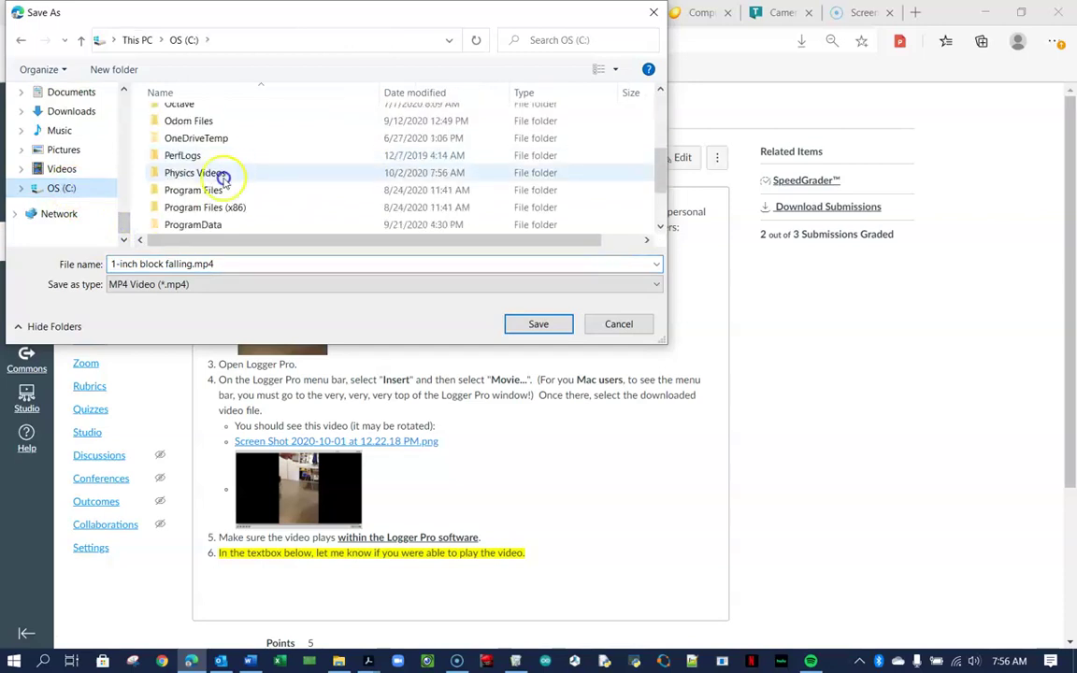
{"action": "double_click", "coordinate": [199, 174]}
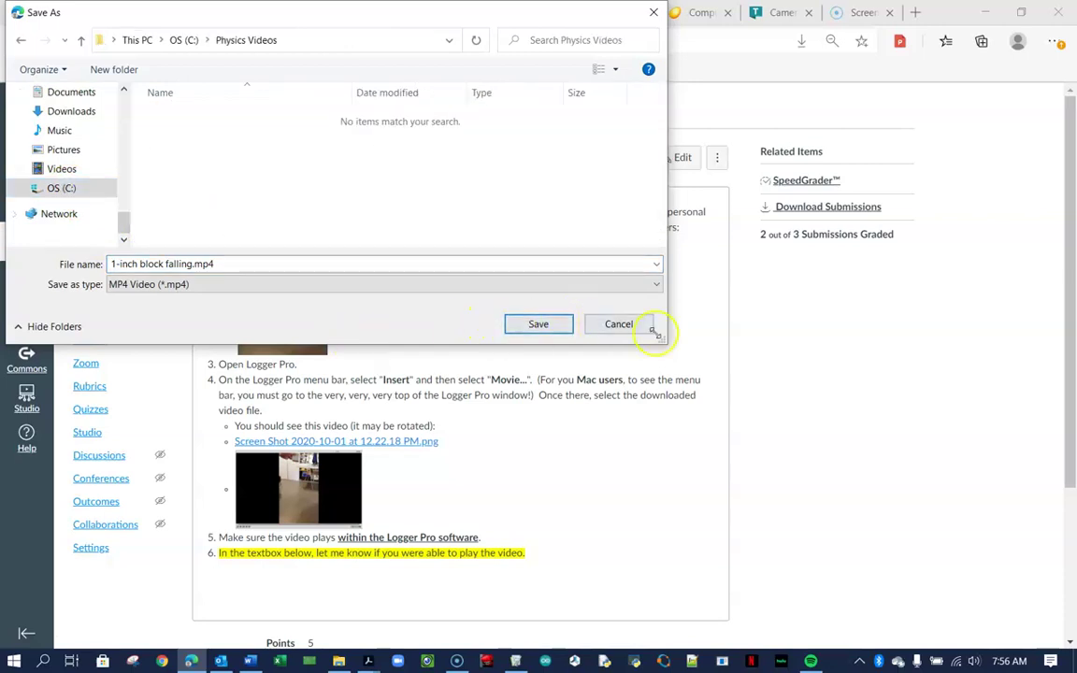
{"action": "left_click", "coordinate": [621, 325]}
{"action": "left_click", "coordinate": [314, 284]}
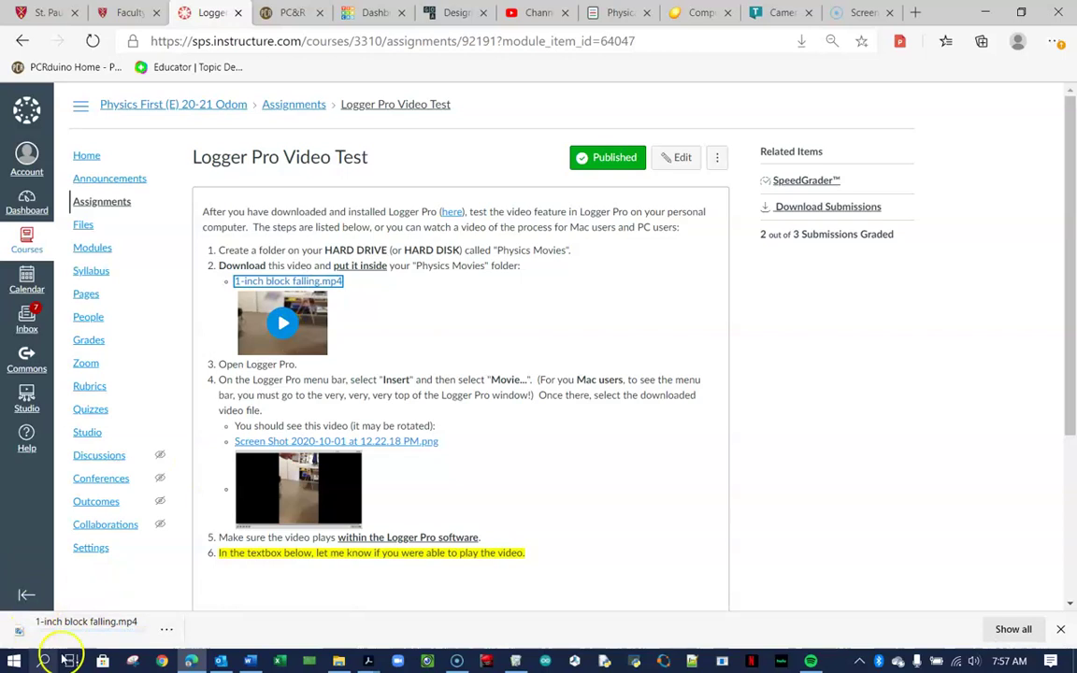
{"action": "left_click", "coordinate": [165, 631]}
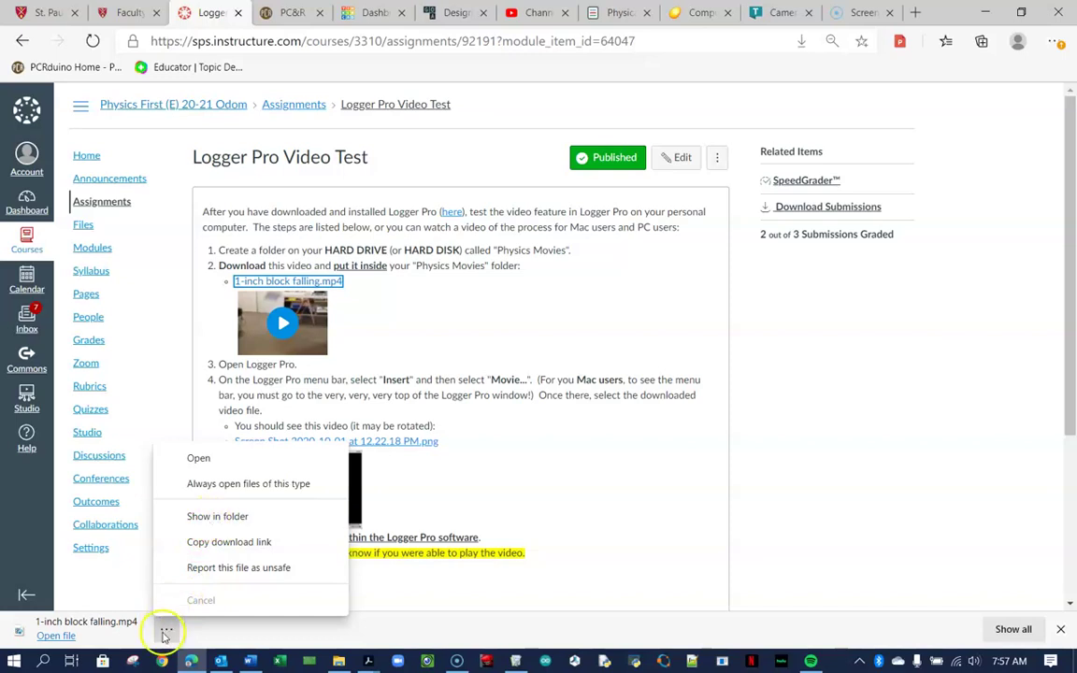
{"action": "left_click", "coordinate": [223, 516]}
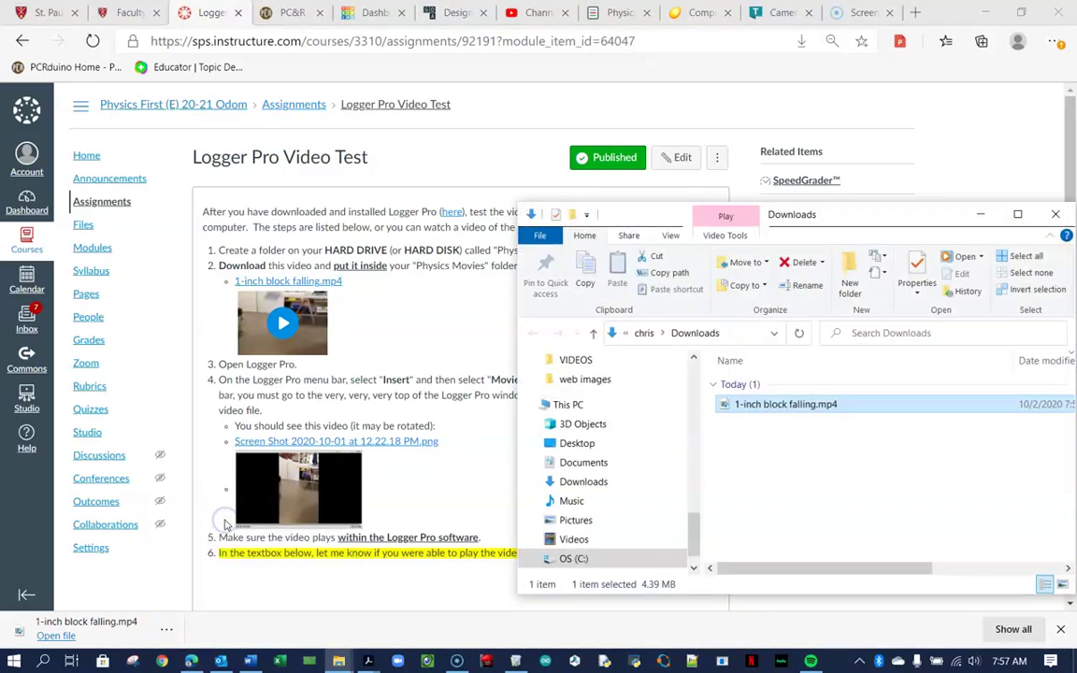
{"action": "left_click_drag", "start_coordinate": [872, 215], "coordinate": [361, 81]}
{"action": "key", "text": "alt+Tab"}
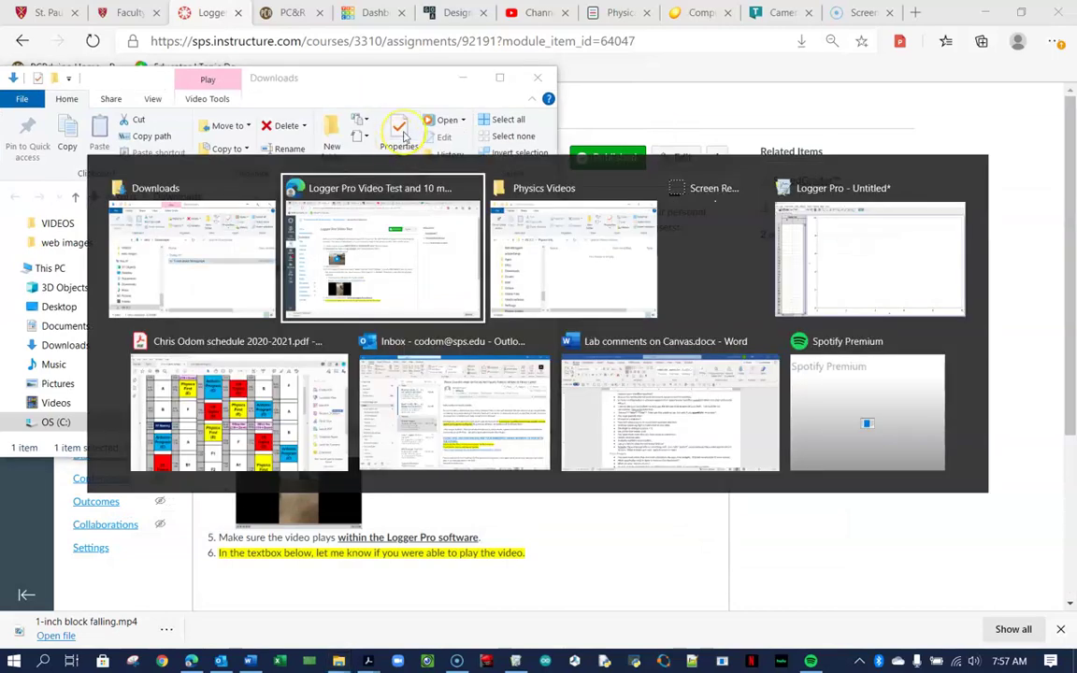
{"action": "key", "text": "alt+Tab"}
{"action": "left_click_drag", "start_coordinate": [707, 193], "coordinate": [717, 133]}
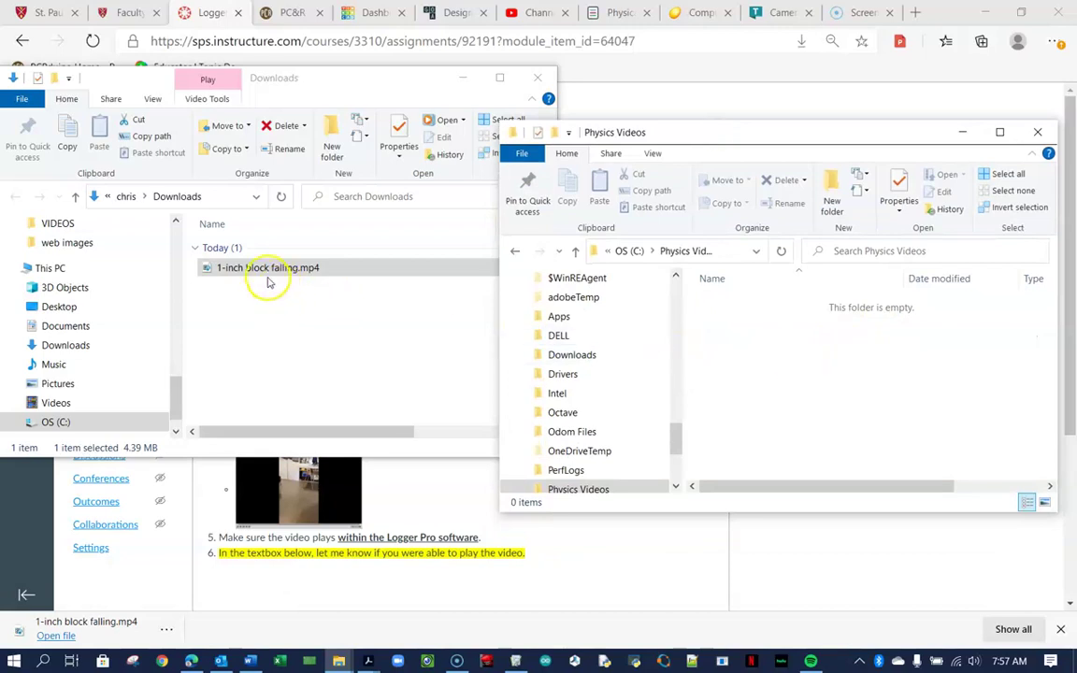
{"action": "left_click_drag", "start_coordinate": [268, 273], "coordinate": [732, 364]}
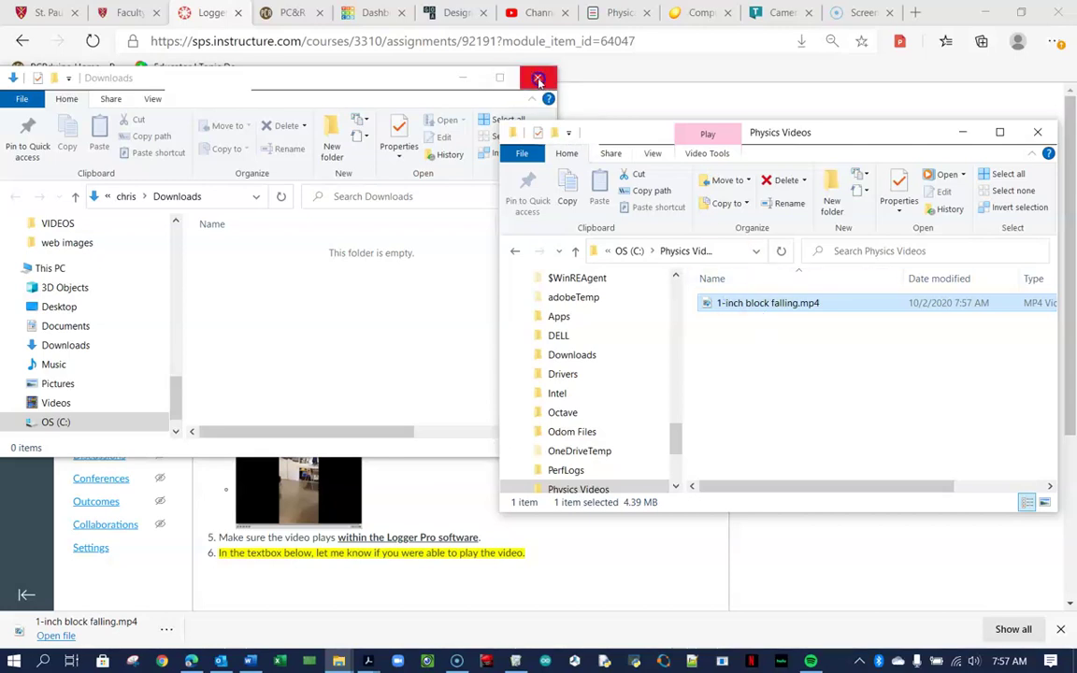
{"action": "left_click", "coordinate": [539, 80]}
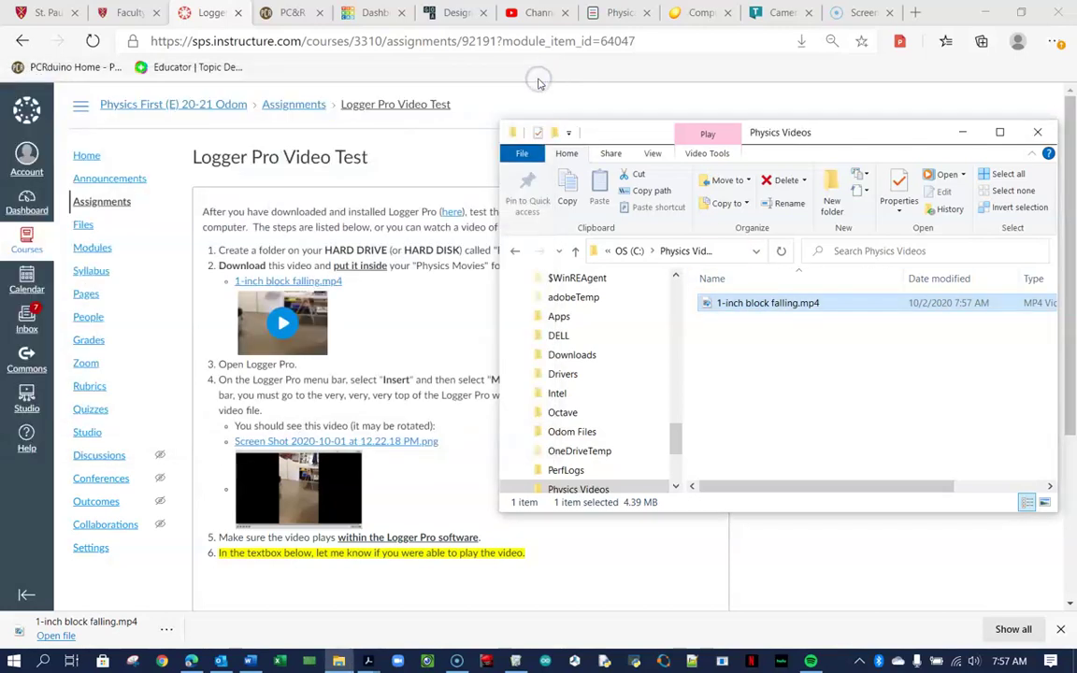
{"action": "left_click", "coordinate": [440, 339]}
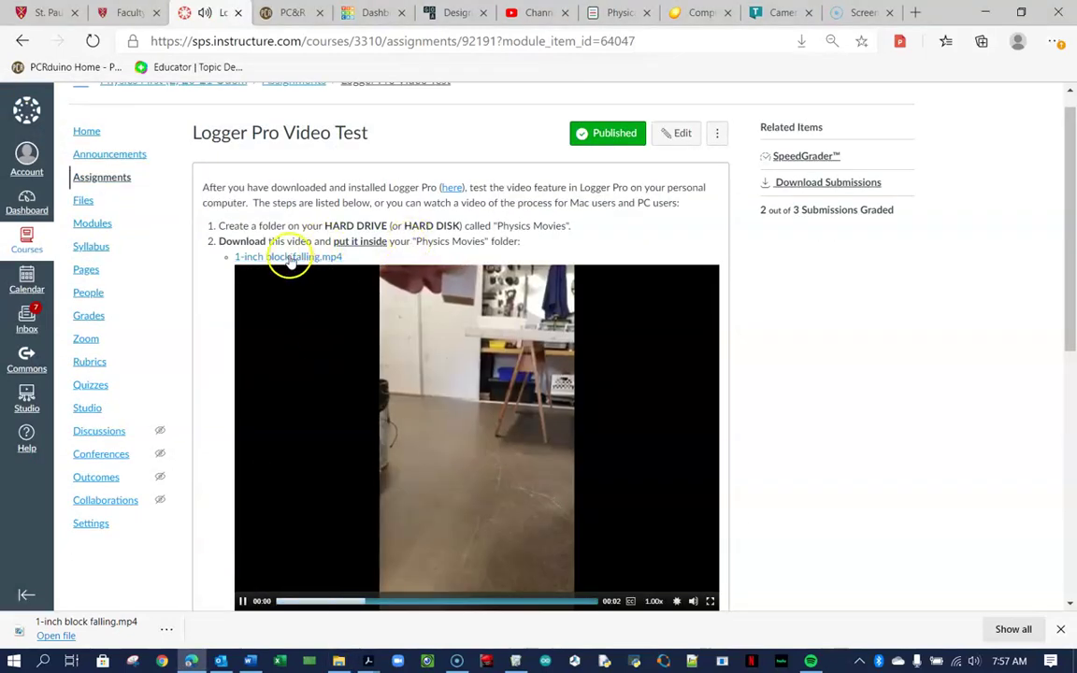
{"action": "scroll", "coordinate": [281, 435], "scroll_direction": "down", "scroll_amount": 3}
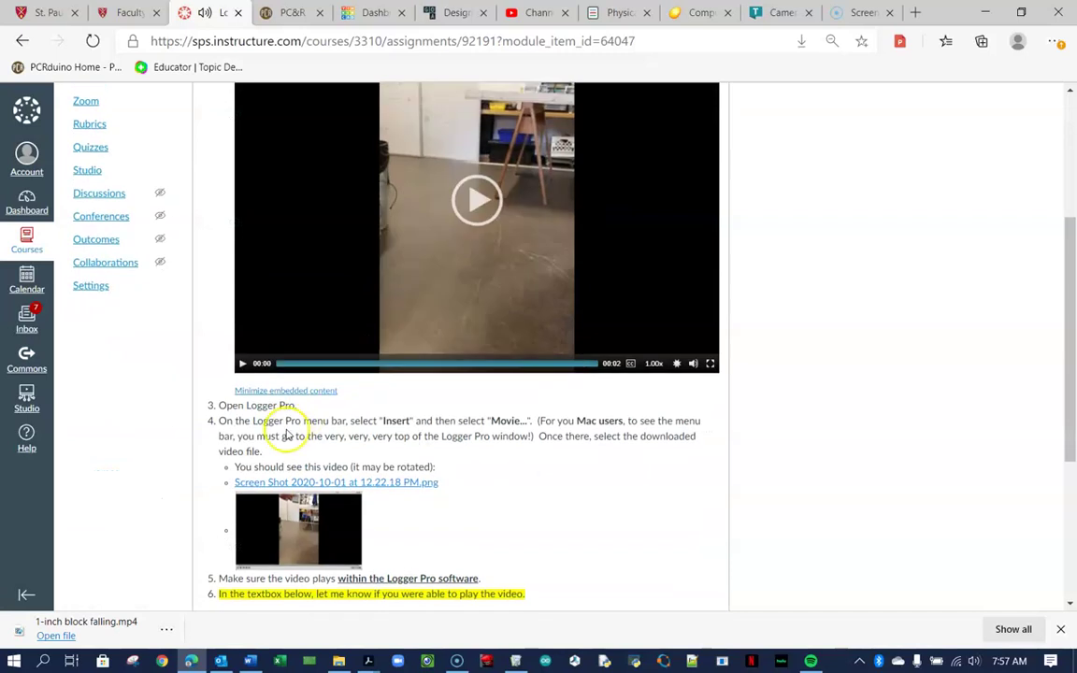
{"action": "scroll", "coordinate": [276, 390], "scroll_direction": "down", "scroll_amount": 3}
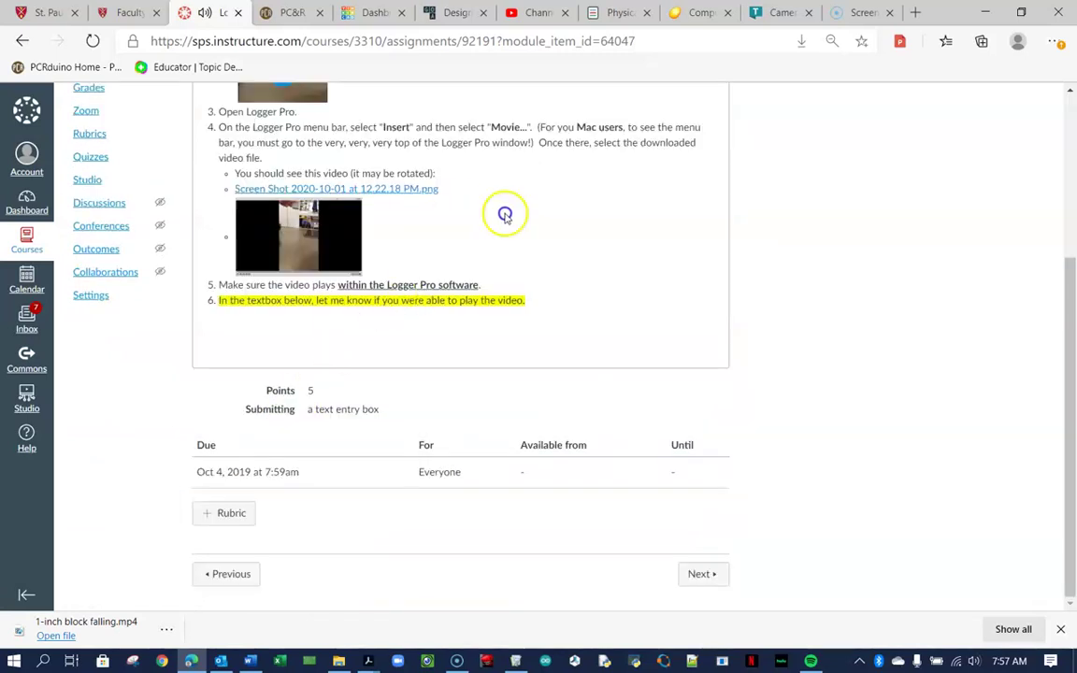
{"action": "scroll", "coordinate": [320, 218], "scroll_direction": "up", "scroll_amount": 1}
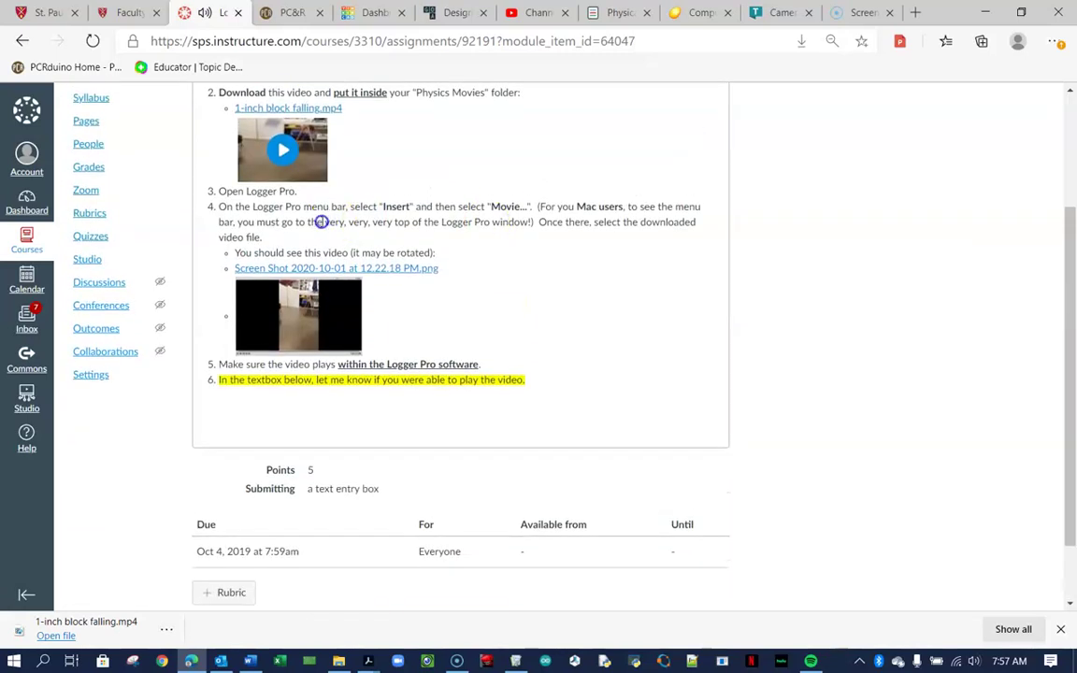
{"action": "left_click", "coordinate": [517, 662]}
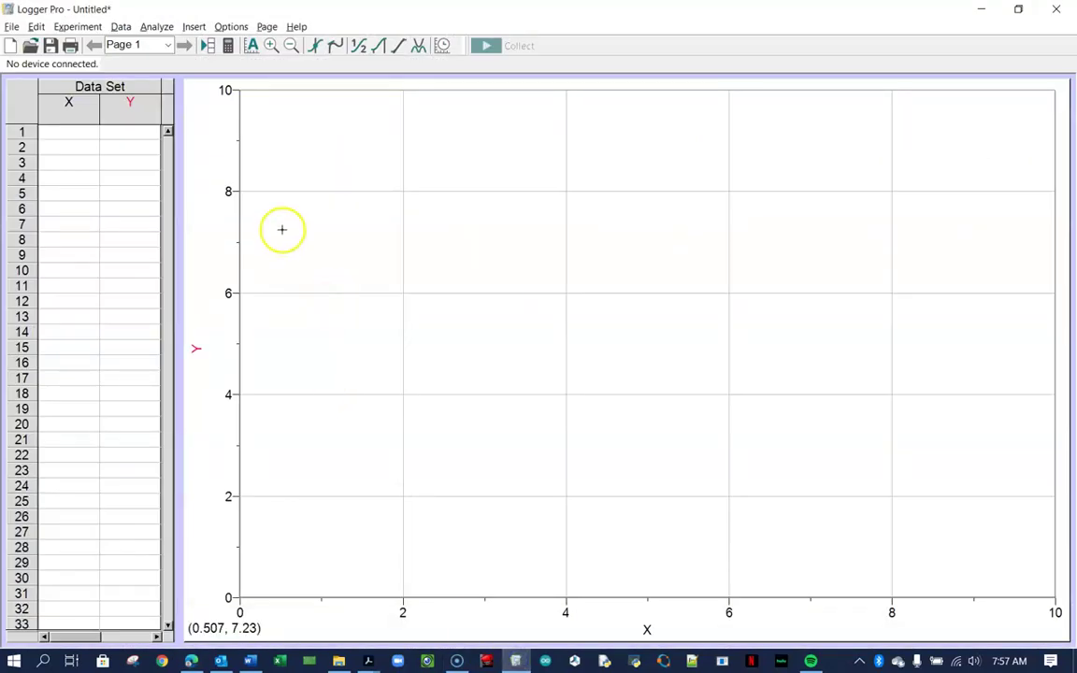
{"action": "key", "text": "alt+Tab"}
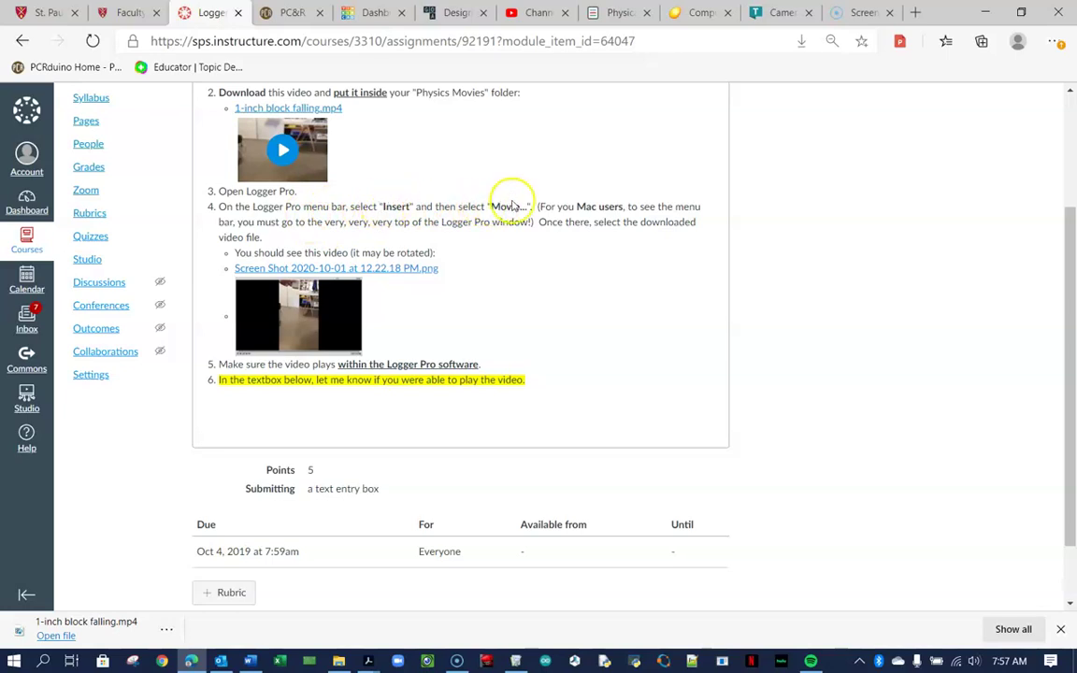
{"action": "key", "text": "alt+Tab"}
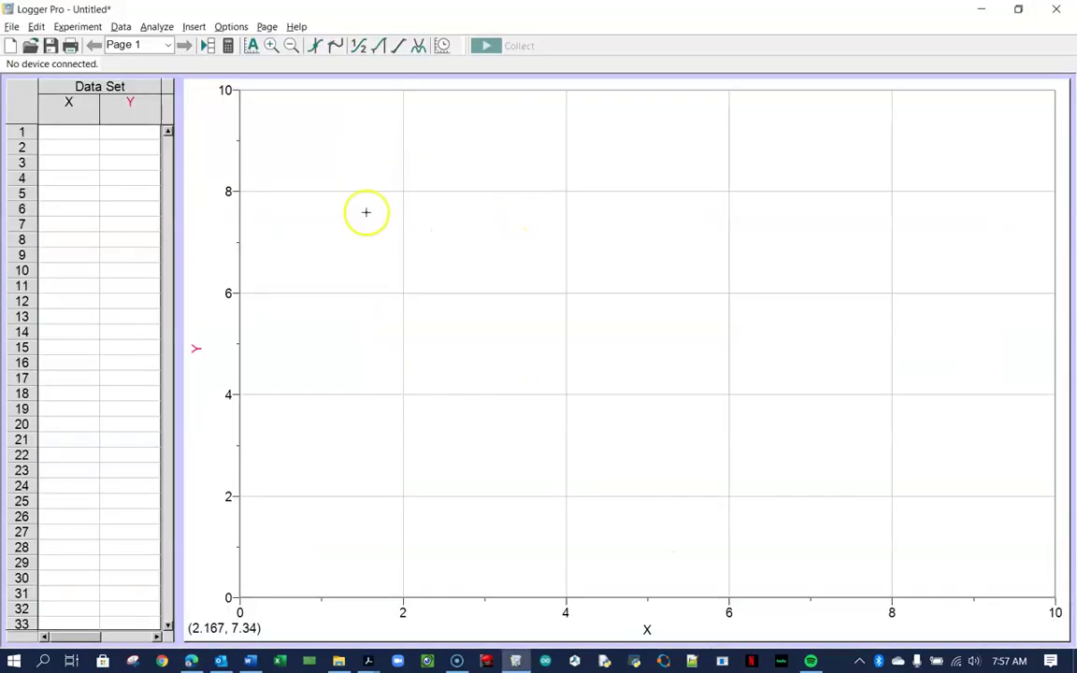
{"action": "left_click", "coordinate": [194, 26]}
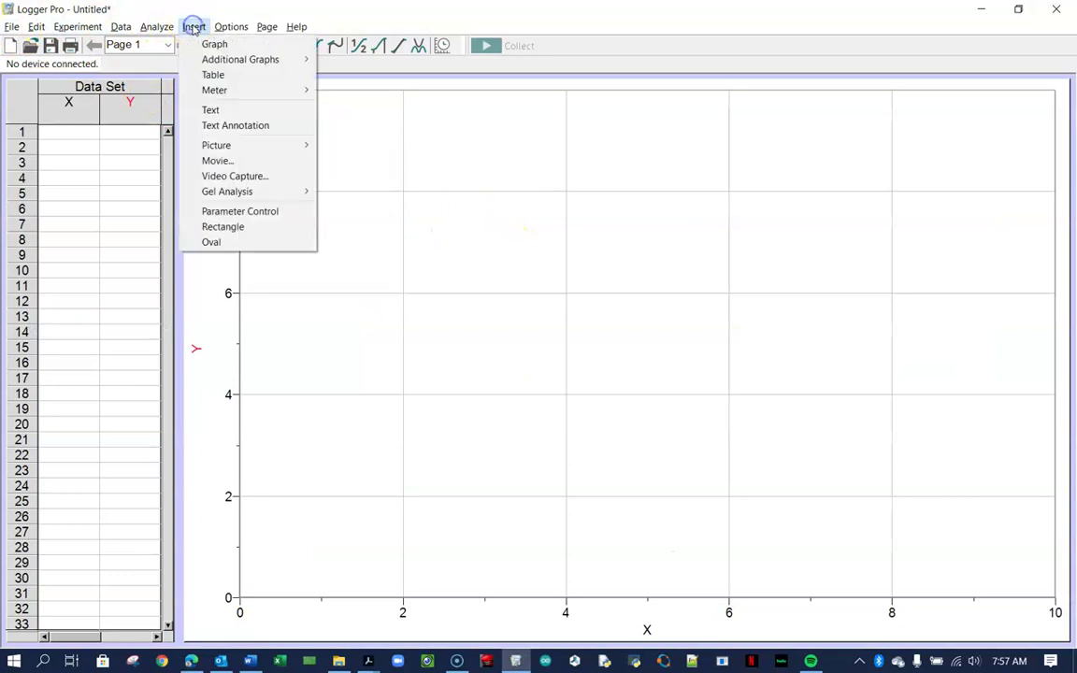
{"action": "left_click", "coordinate": [206, 160]}
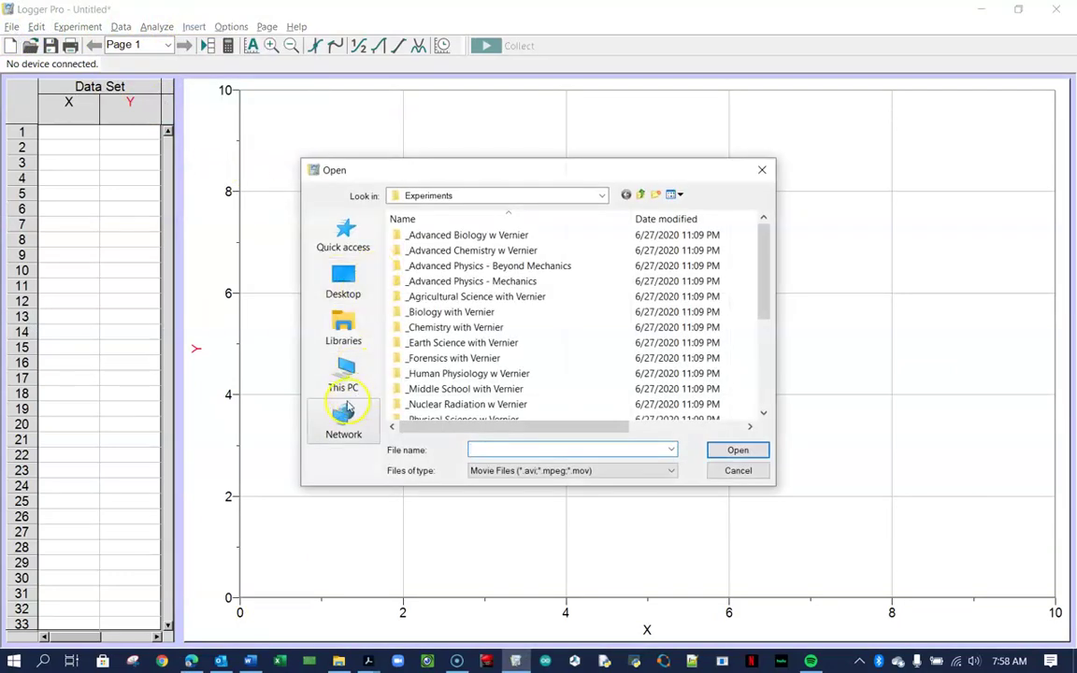
{"action": "left_click", "coordinate": [345, 384]}
{"action": "left_click", "coordinate": [472, 421]}
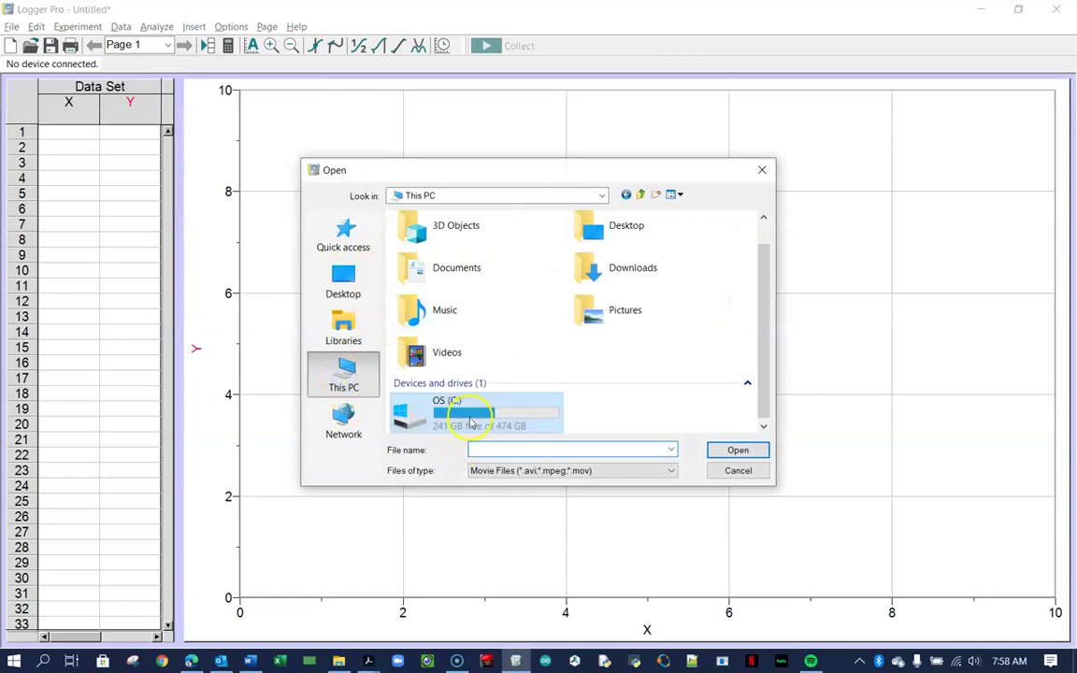
{"action": "double_click", "coordinate": [470, 418]}
{"action": "scroll", "coordinate": [445, 370], "scroll_direction": "down", "scroll_amount": 2}
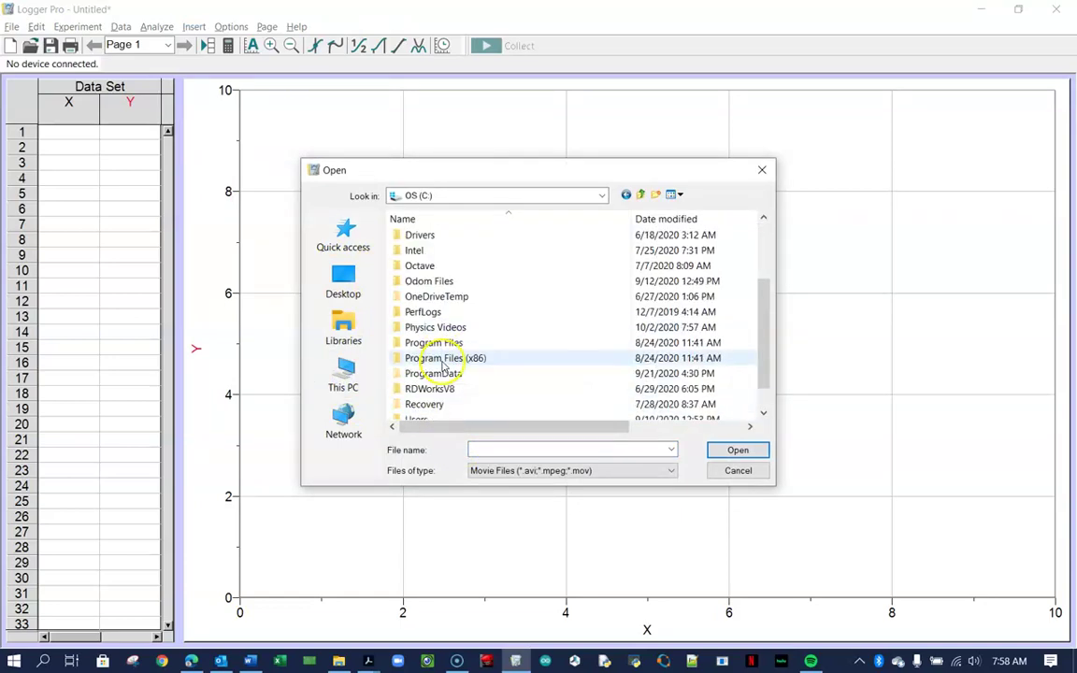
{"action": "double_click", "coordinate": [438, 328]}
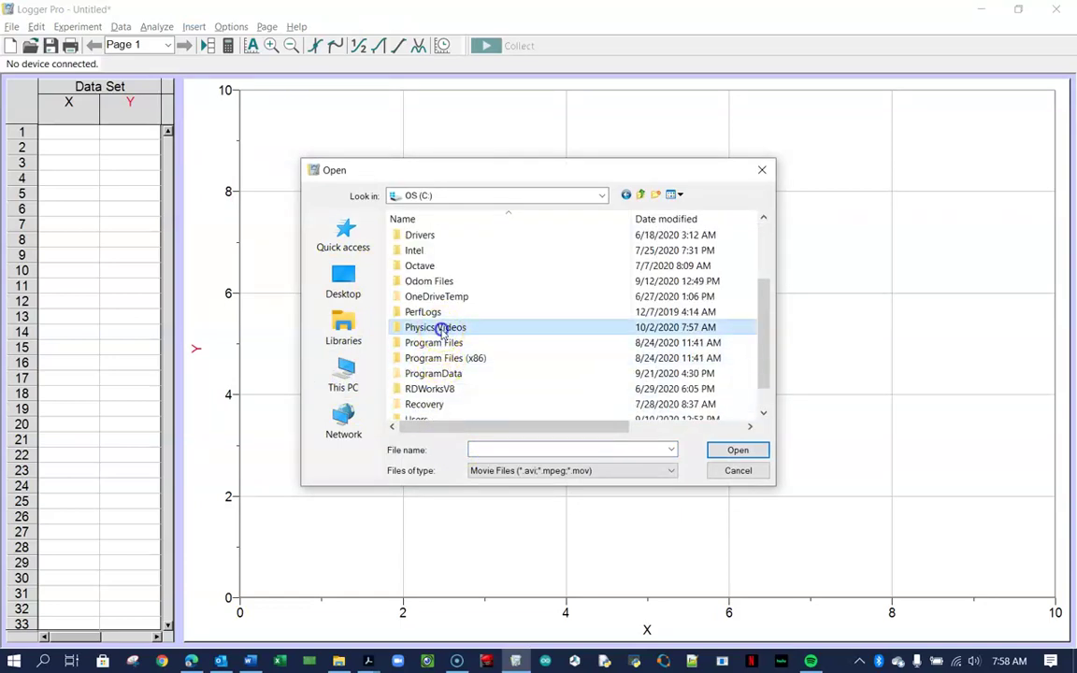
{"action": "double_click", "coordinate": [444, 271]}
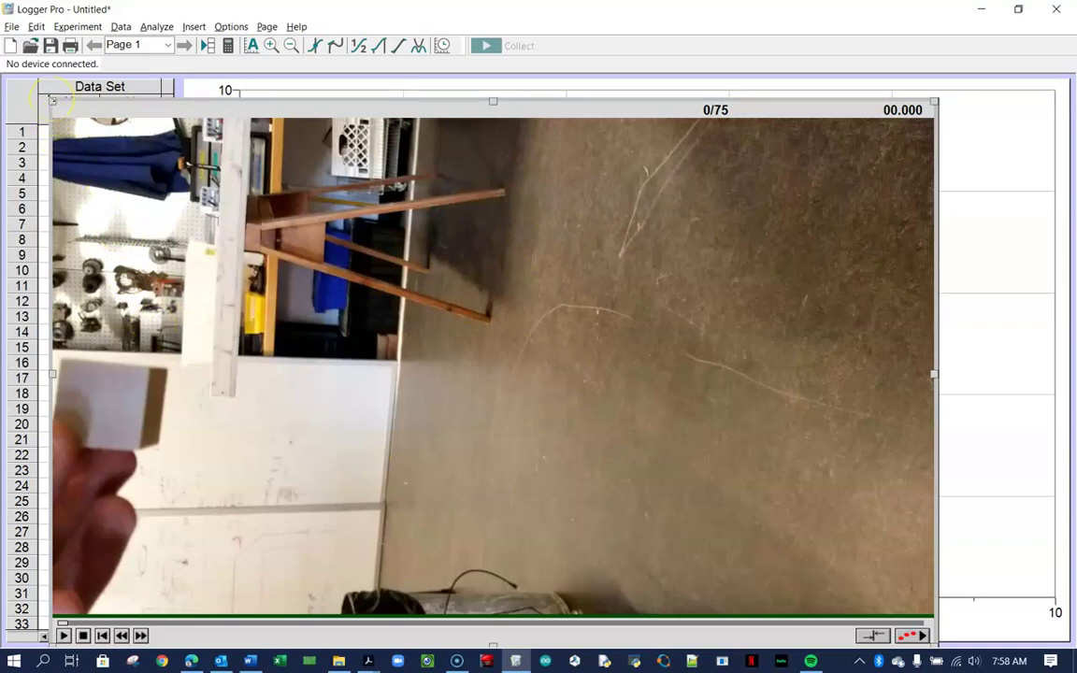
{"action": "left_click", "coordinate": [64, 636]}
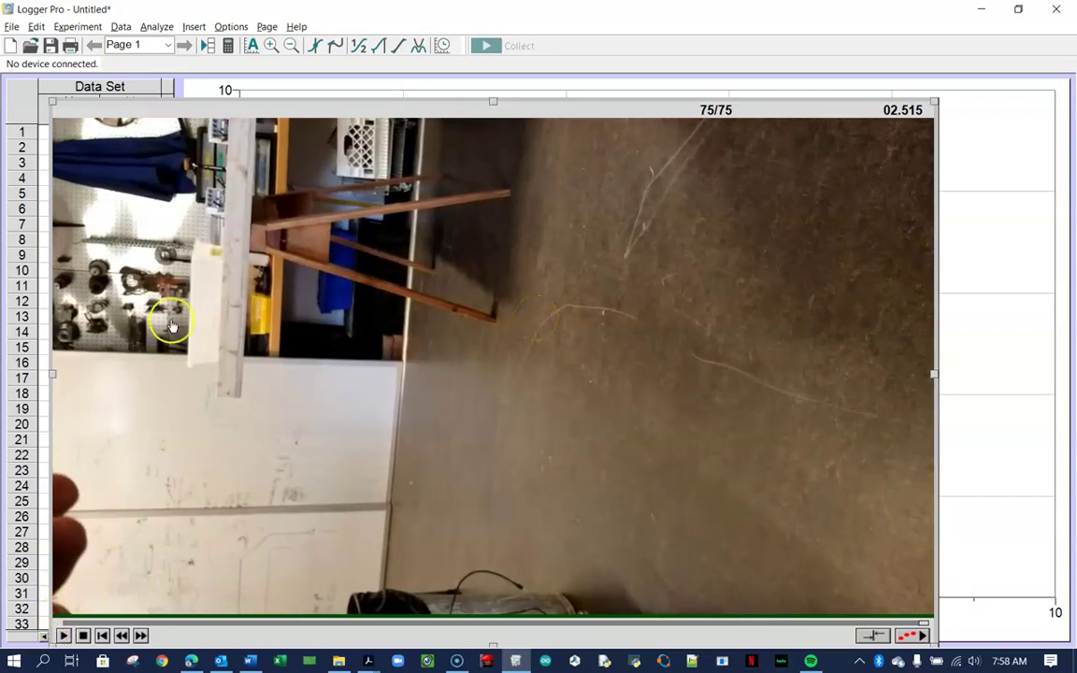
{"action": "left_click_drag", "start_coordinate": [50, 99], "coordinate": [364, 236]}
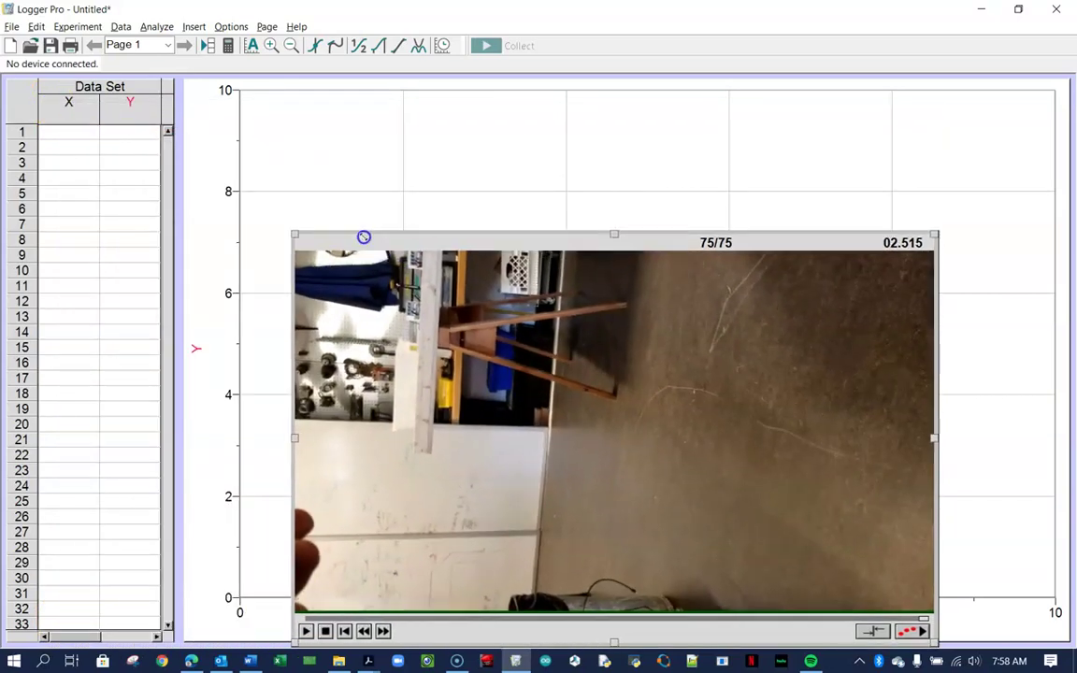
{"action": "left_click_drag", "start_coordinate": [456, 240], "coordinate": [267, 139]}
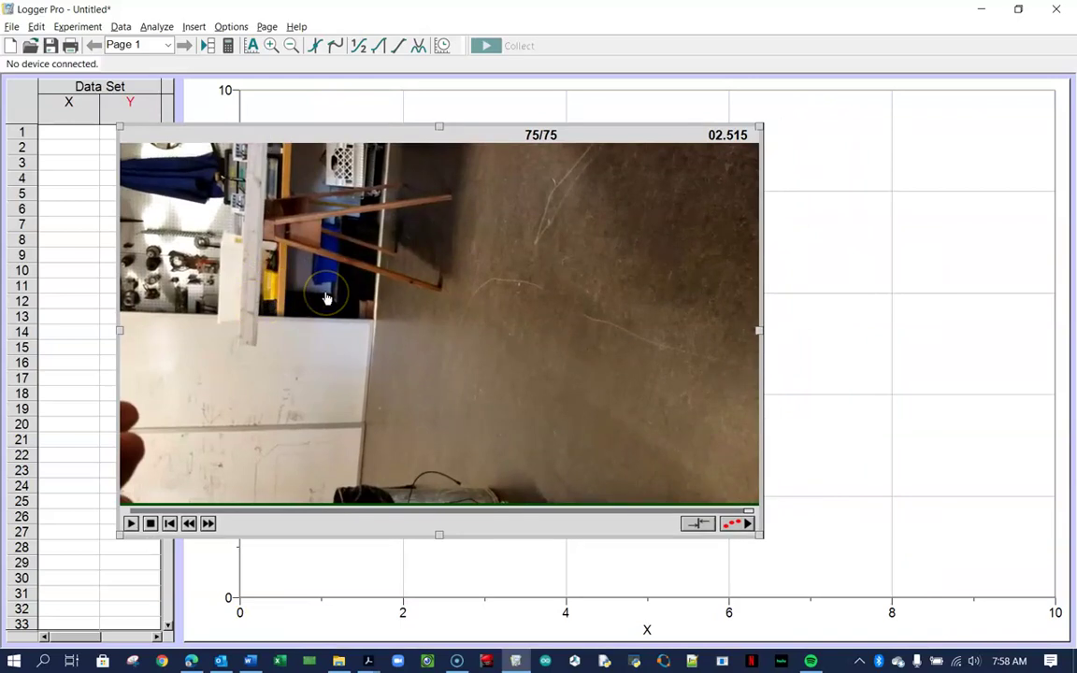
{"action": "key", "text": "alt+Tab"}
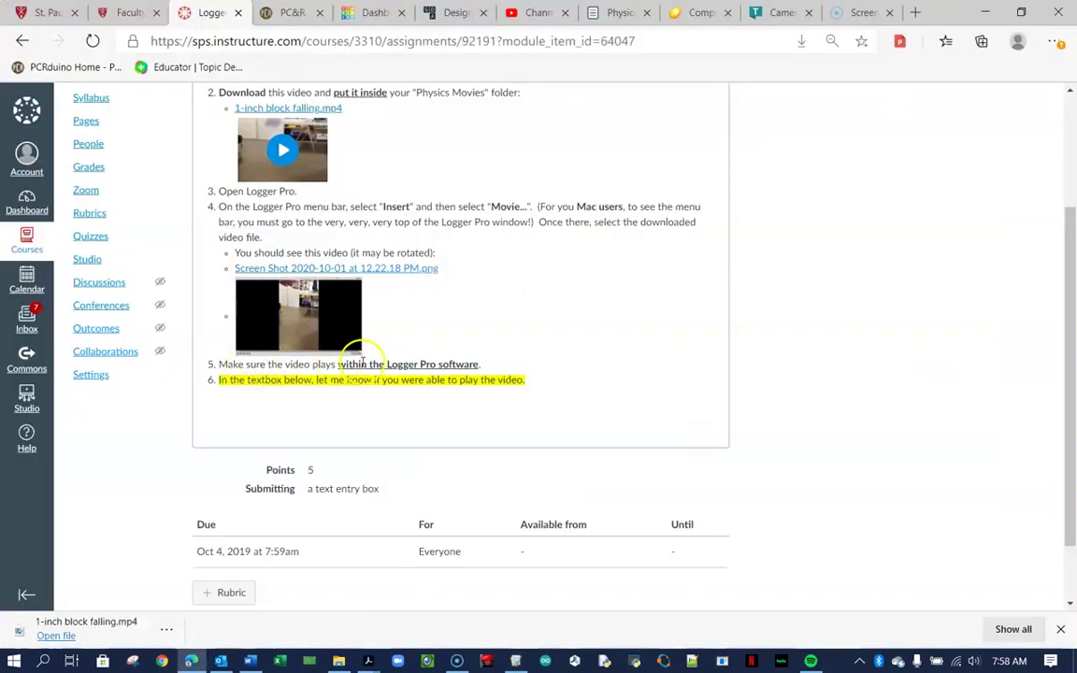
{"action": "key", "text": "alt+Tab"}
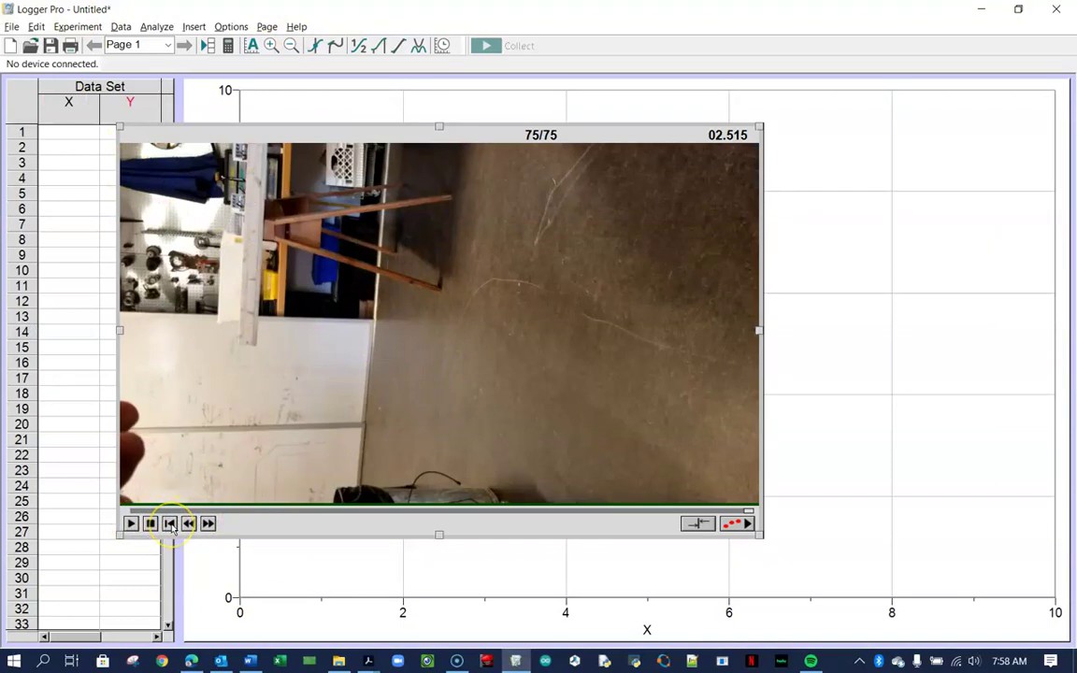
{"action": "left_click", "coordinate": [169, 525]}
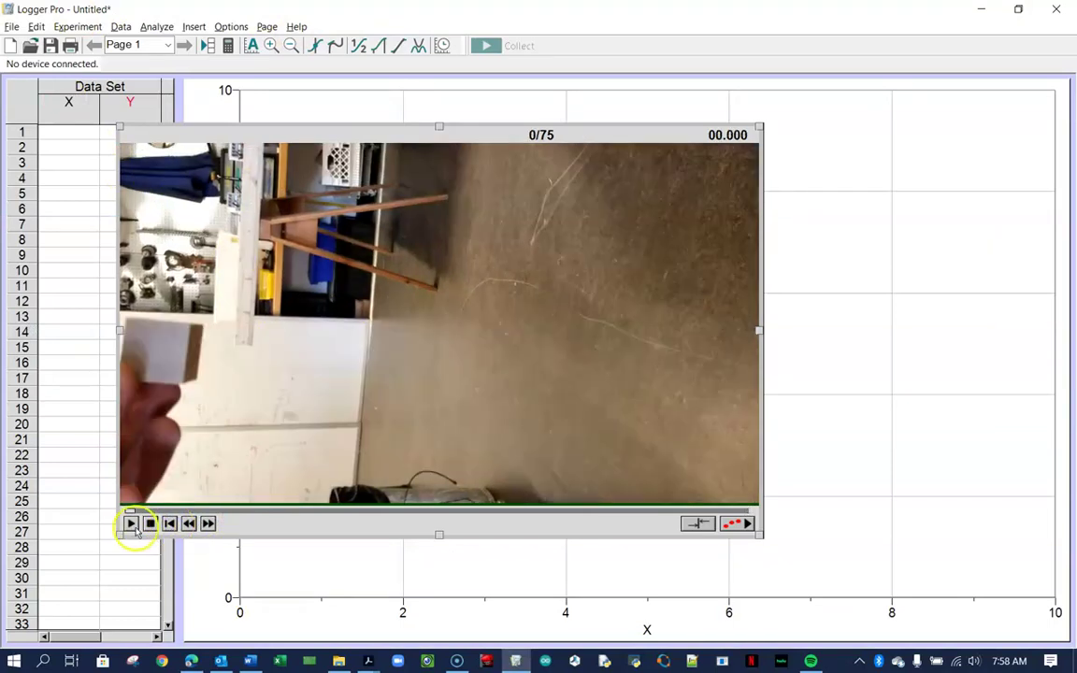
{"action": "left_click", "coordinate": [131, 524]}
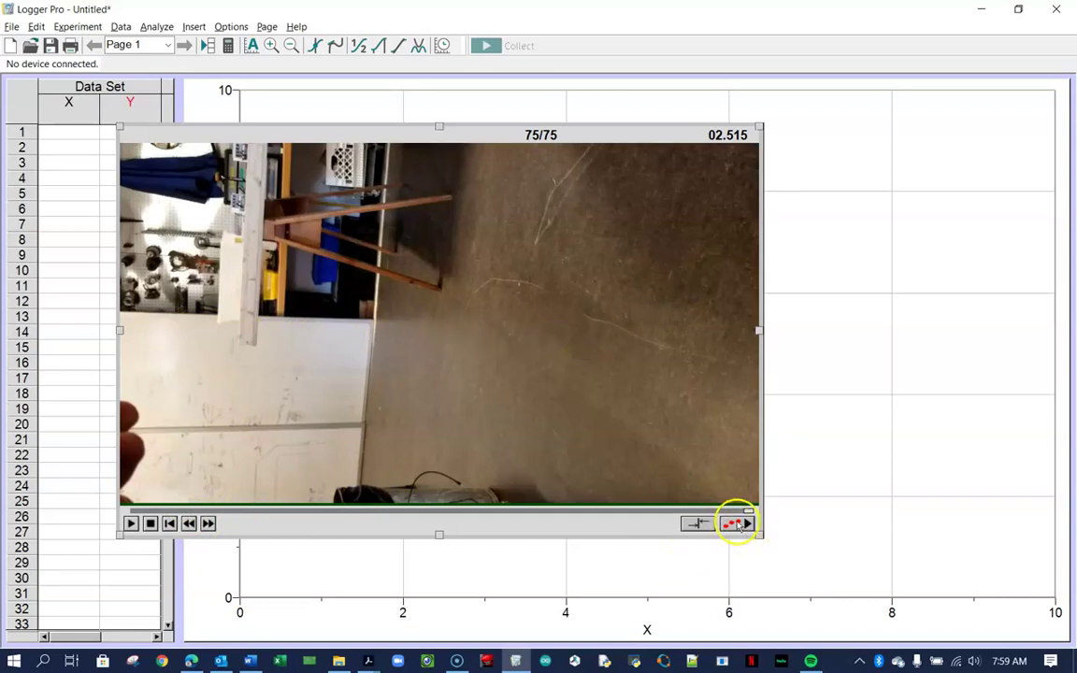
{"action": "left_click", "coordinate": [738, 525]}
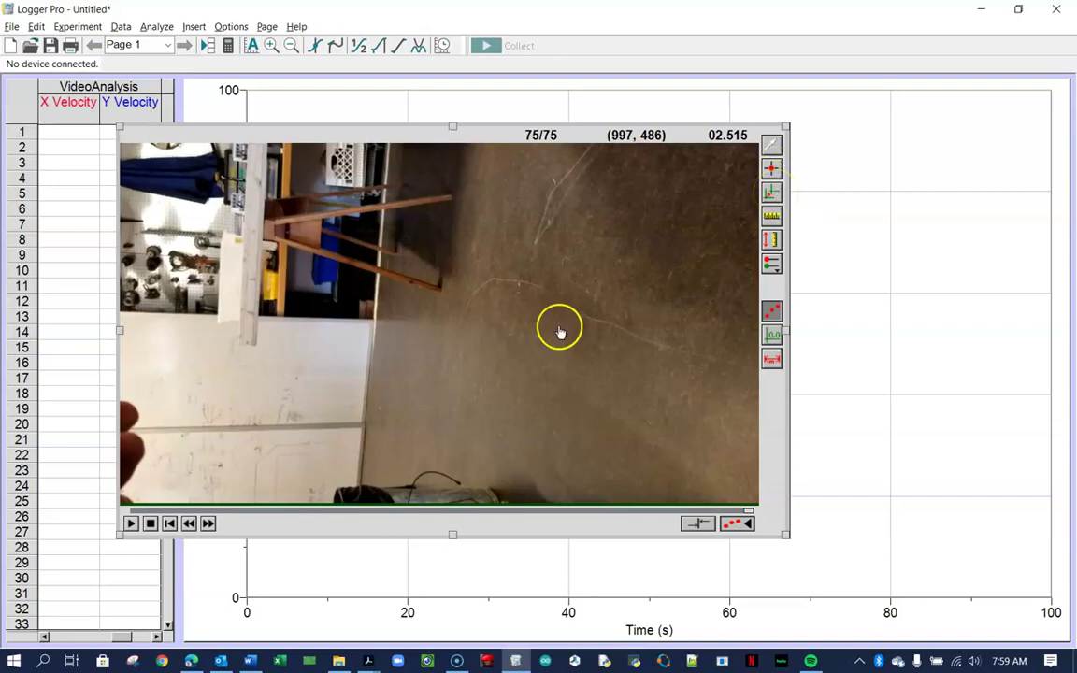
{"action": "left_click", "coordinate": [169, 524]}
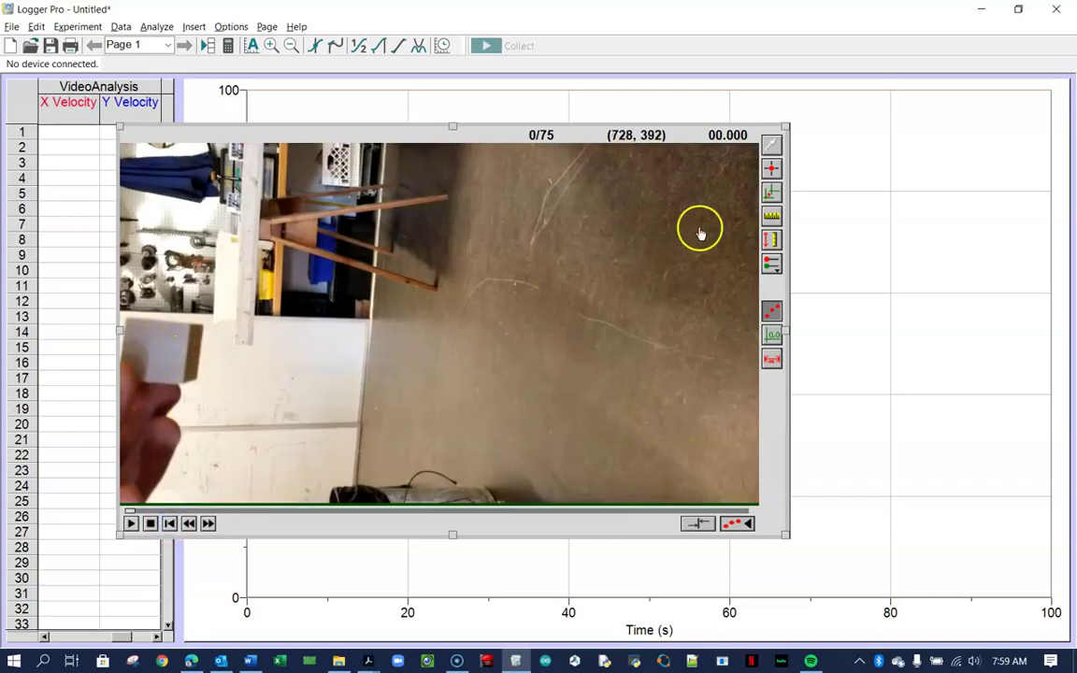
{"action": "left_click", "coordinate": [772, 195]}
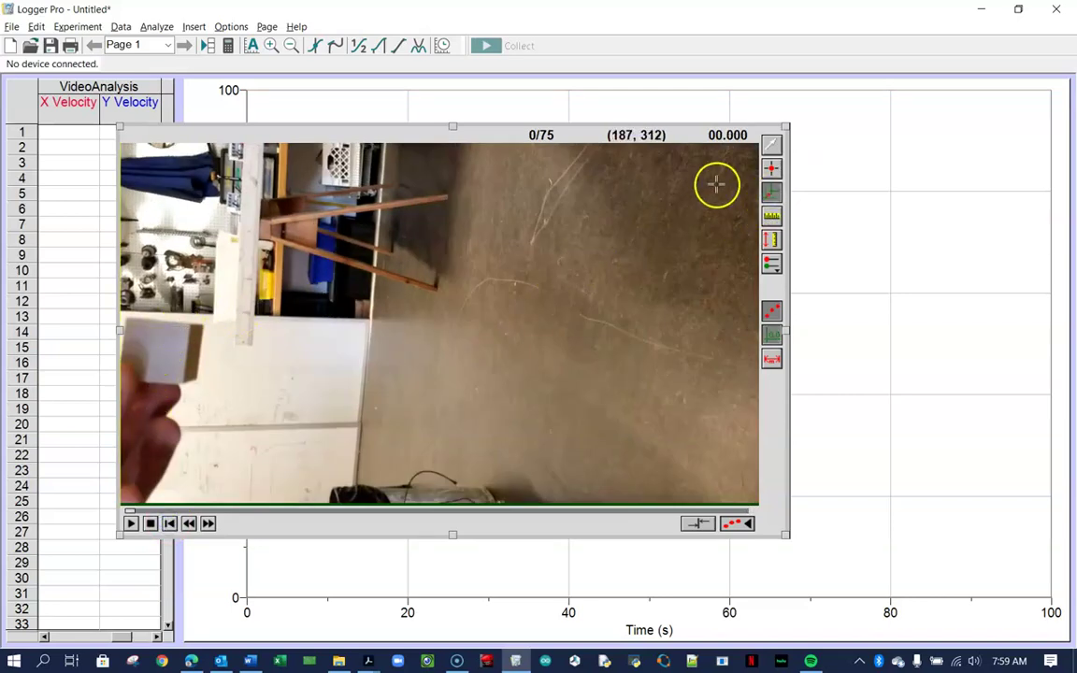
{"action": "left_click", "coordinate": [155, 350]}
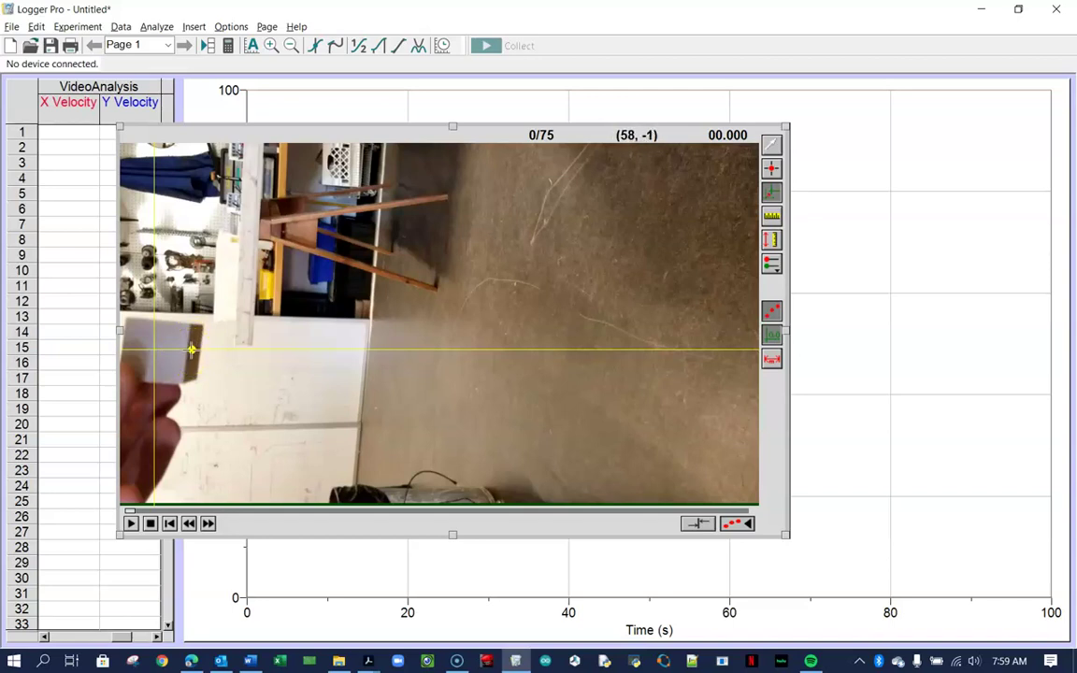
{"action": "left_click_drag", "start_coordinate": [191, 350], "coordinate": [472, 351]}
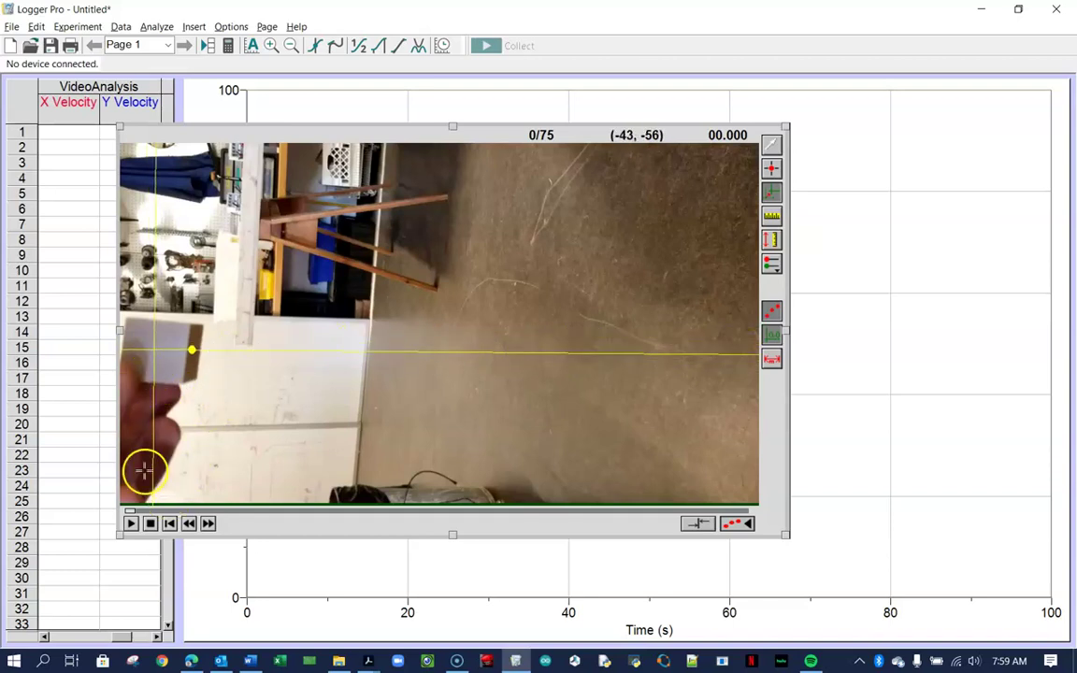
{"action": "left_click_drag", "start_coordinate": [191, 349], "coordinate": [154, 211]}
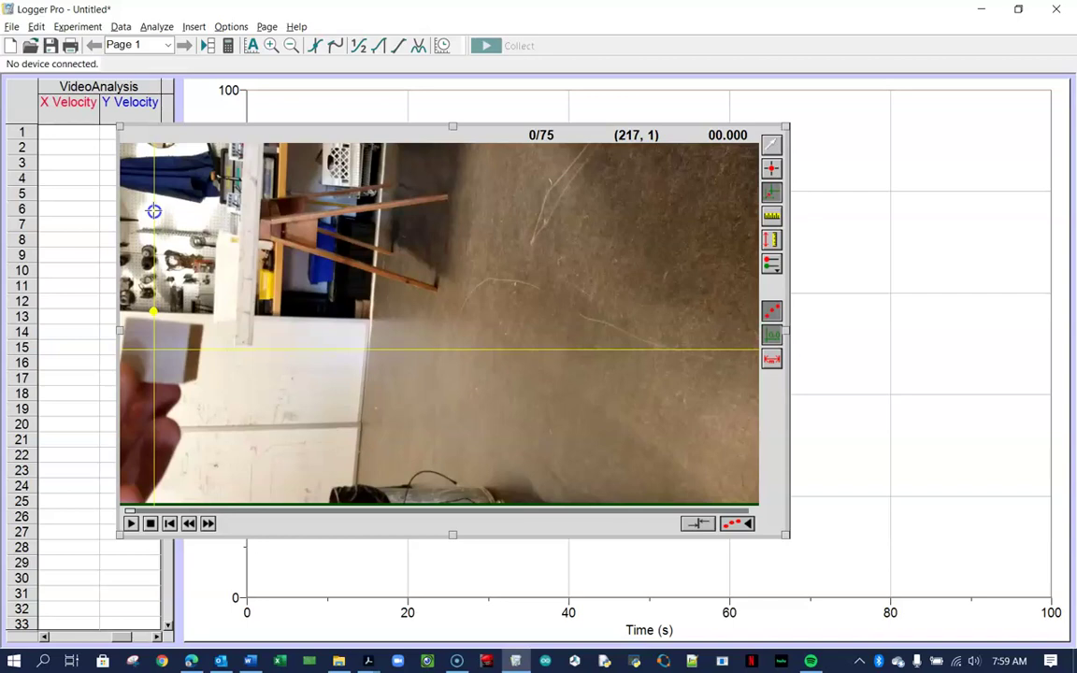
{"action": "left_click_drag", "start_coordinate": [154, 211], "coordinate": [155, 246]}
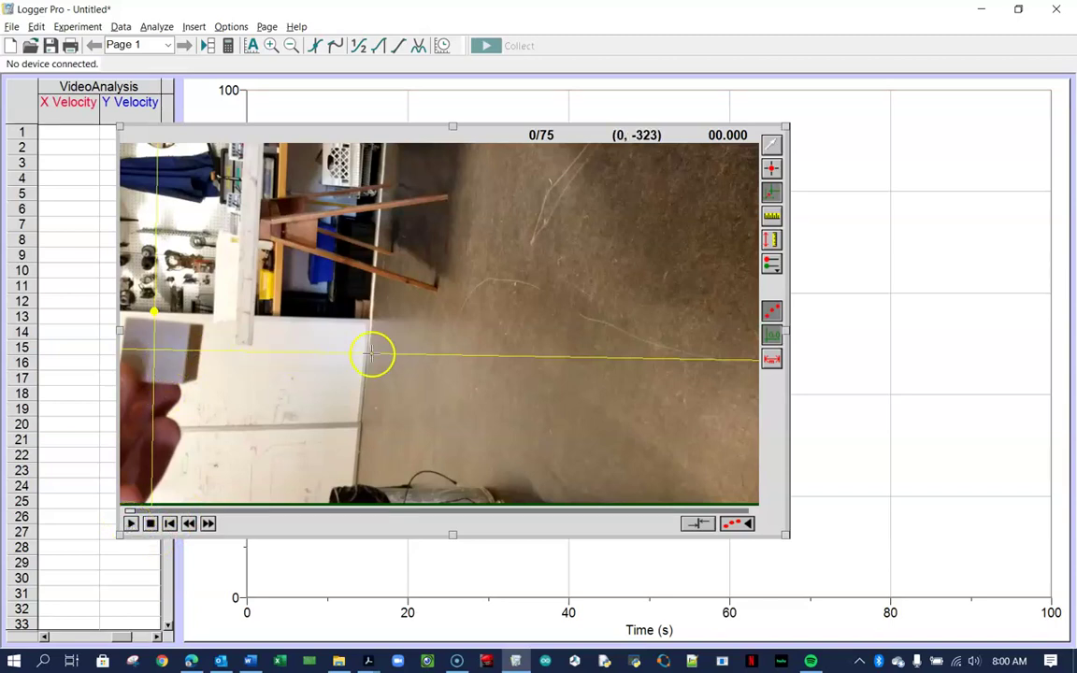
{"action": "left_click", "coordinate": [131, 524]}
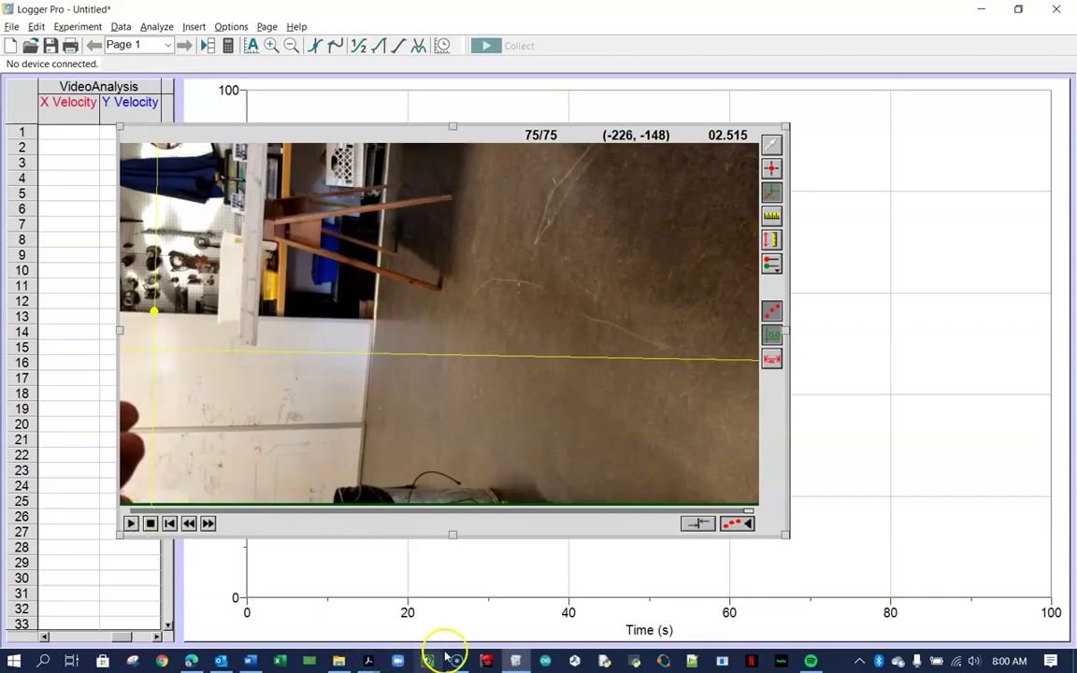
{"action": "mouse_move", "coordinate": [456, 662]}
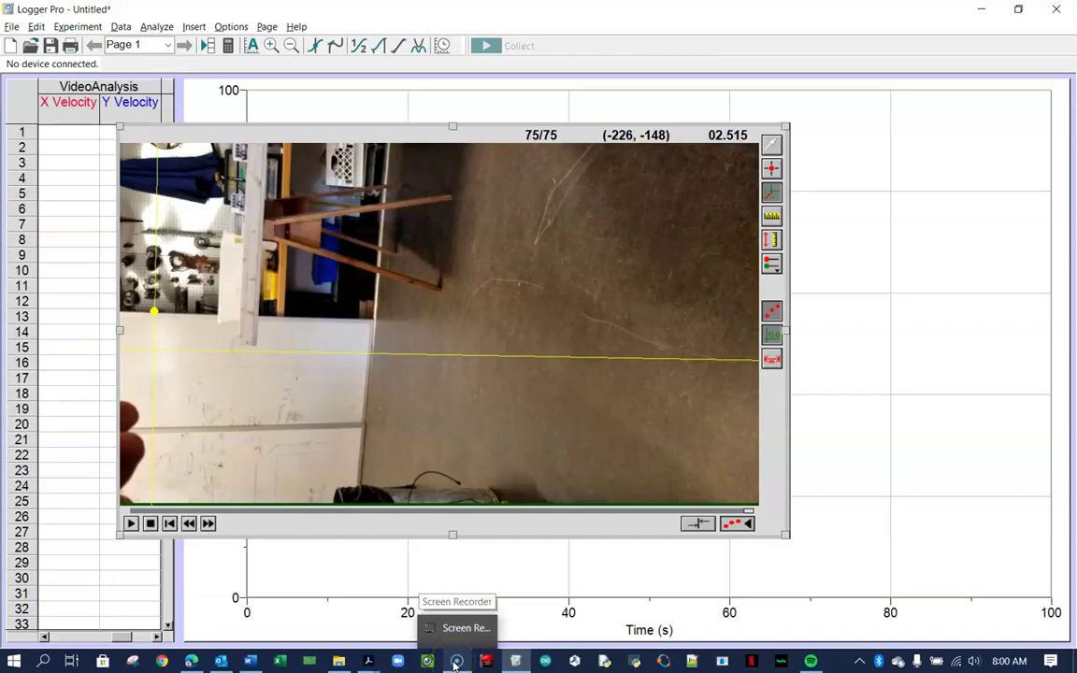
{"action": "left_click", "coordinate": [455, 662]}
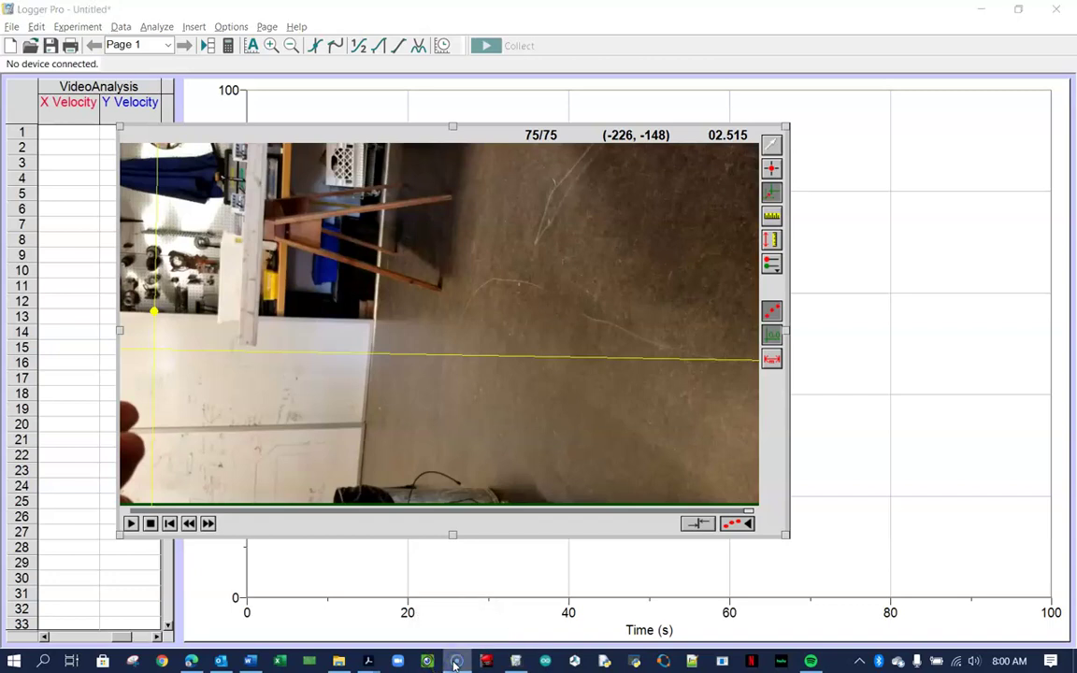